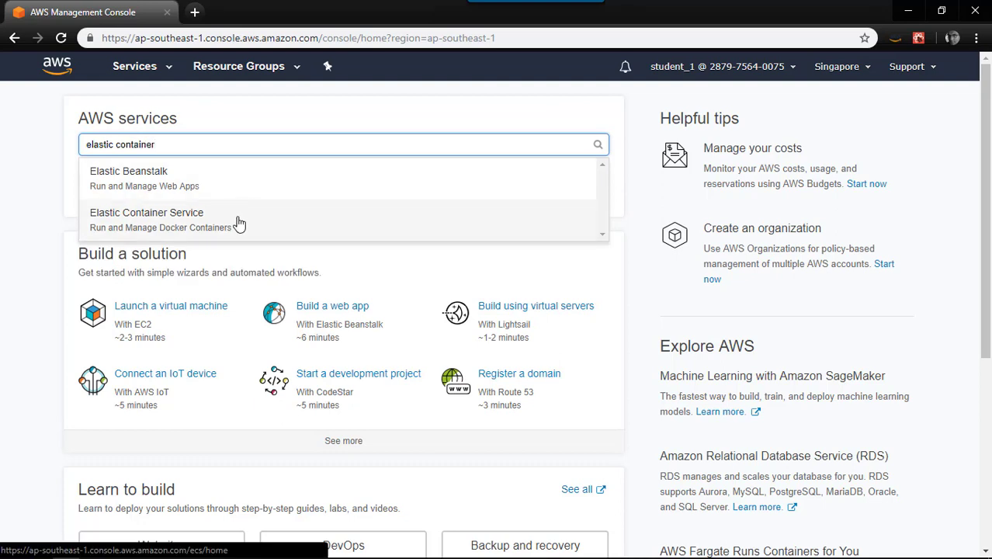
Step: Open the Elastic Container Service console and start creating a new cluster from its Clusters page
click(169, 69)
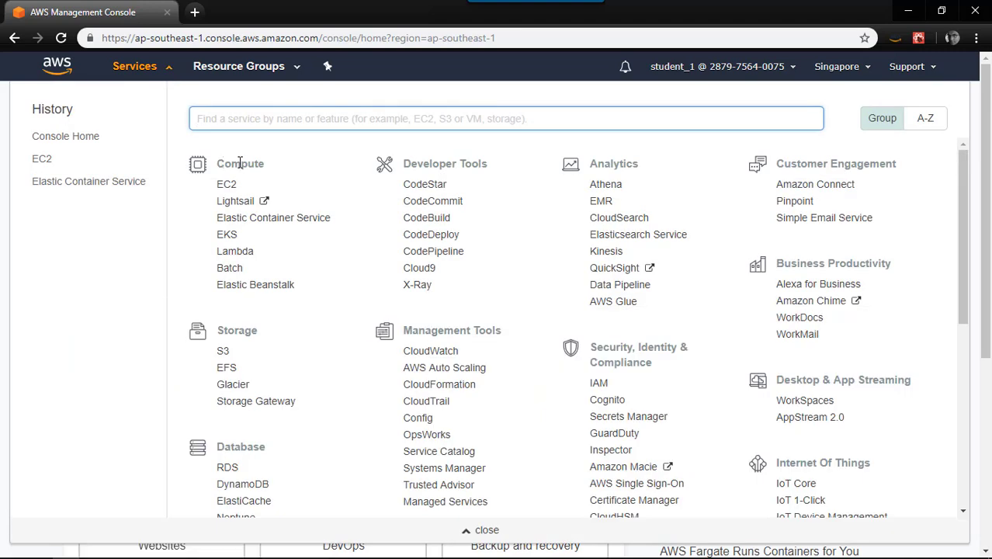
click(282, 225)
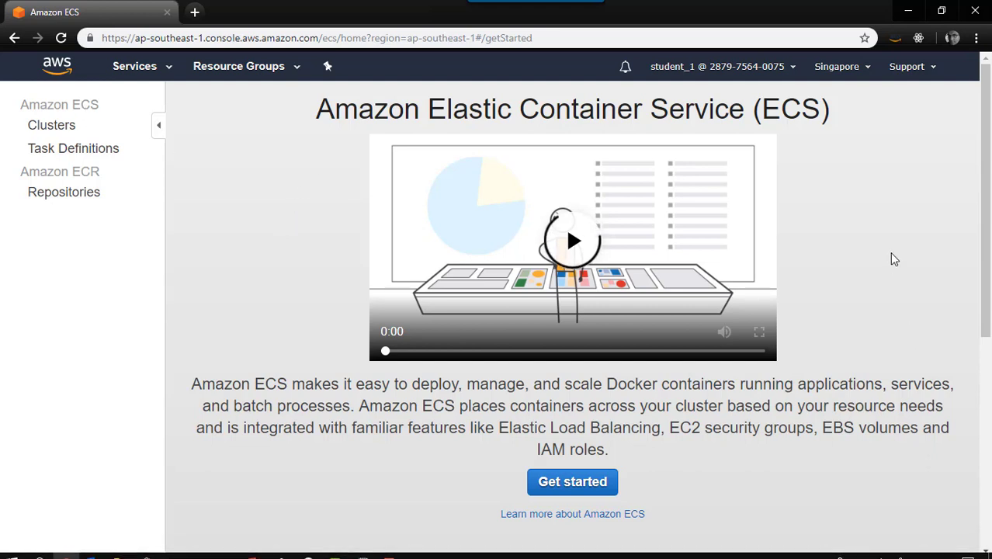
click(69, 136)
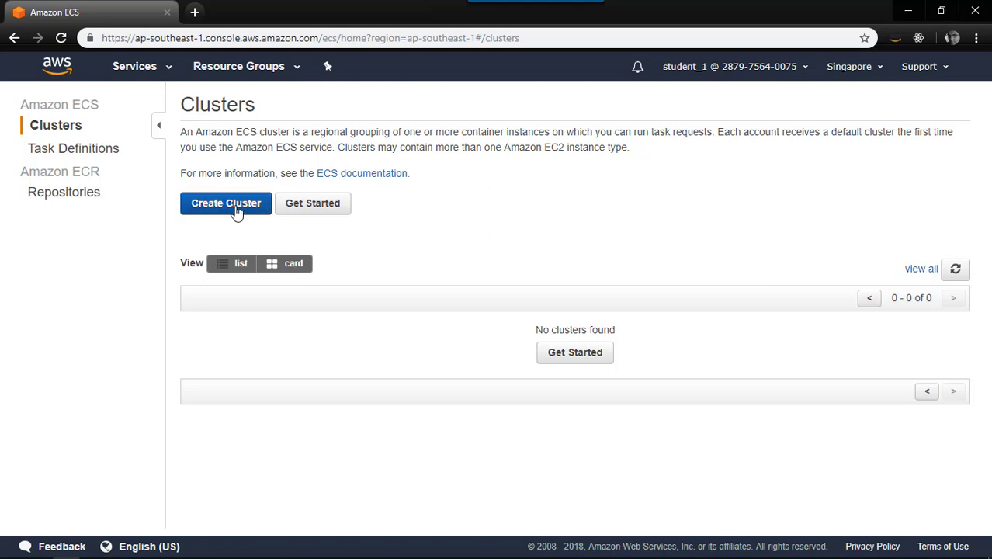
click(235, 208)
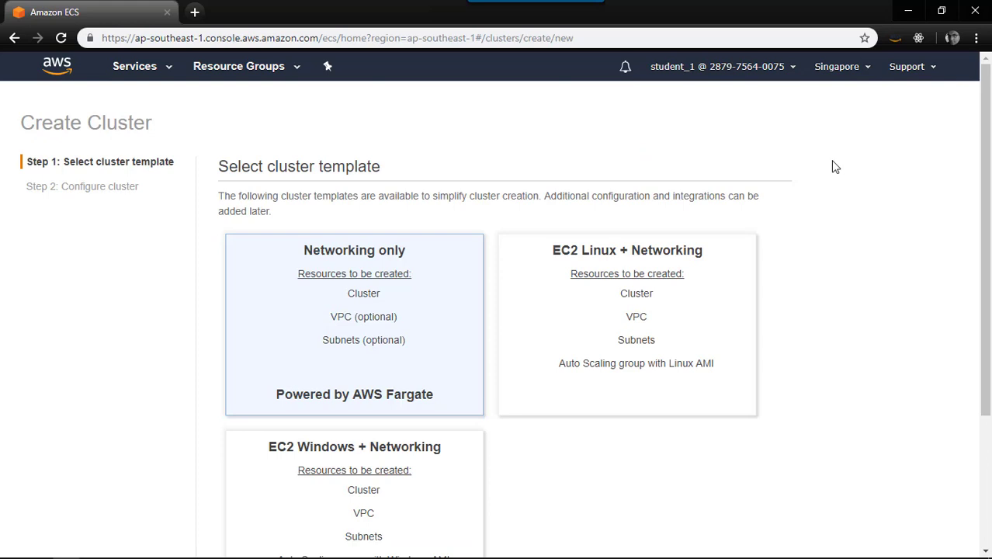
Step: Choose the EC2 Windows + Networking cluster template and proceed to the cluster configuration
scroll(830, 167, down, 1)
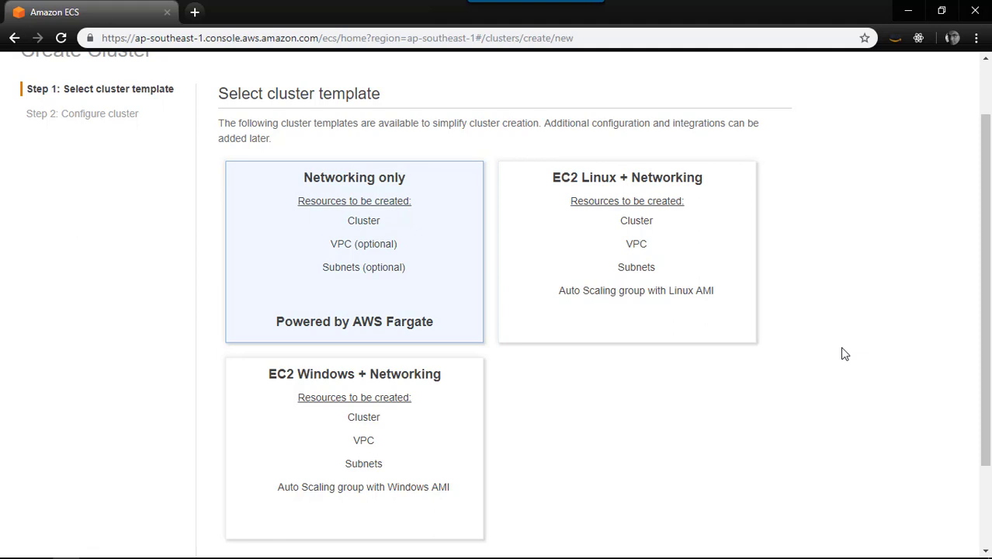
scroll(845, 354, down, 1)
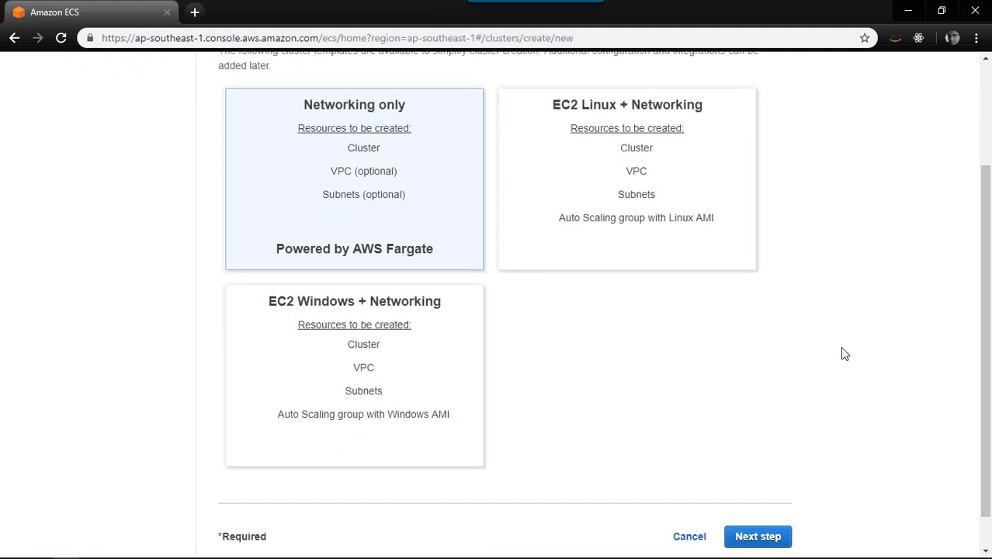
click(400, 309)
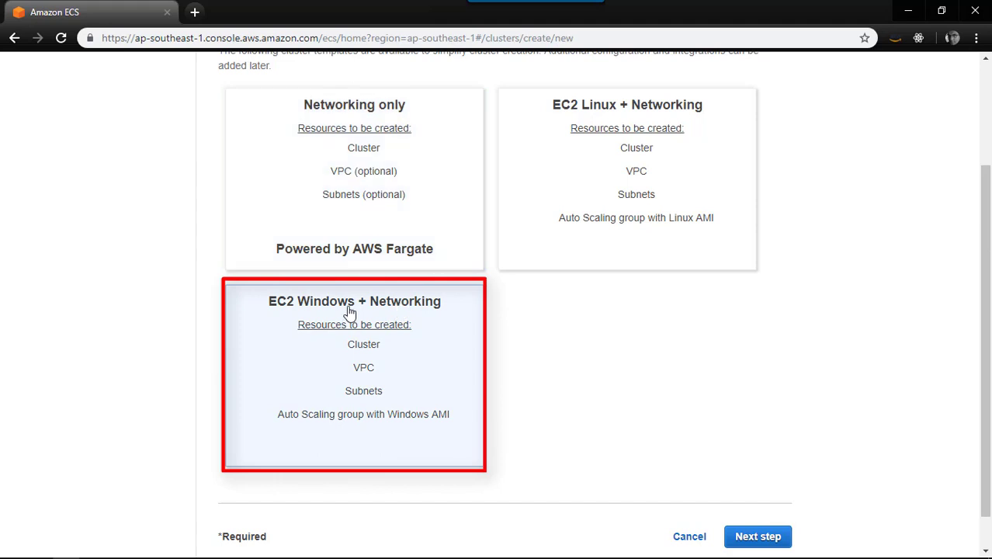
click(756, 540)
scroll(813, 314, up, 2)
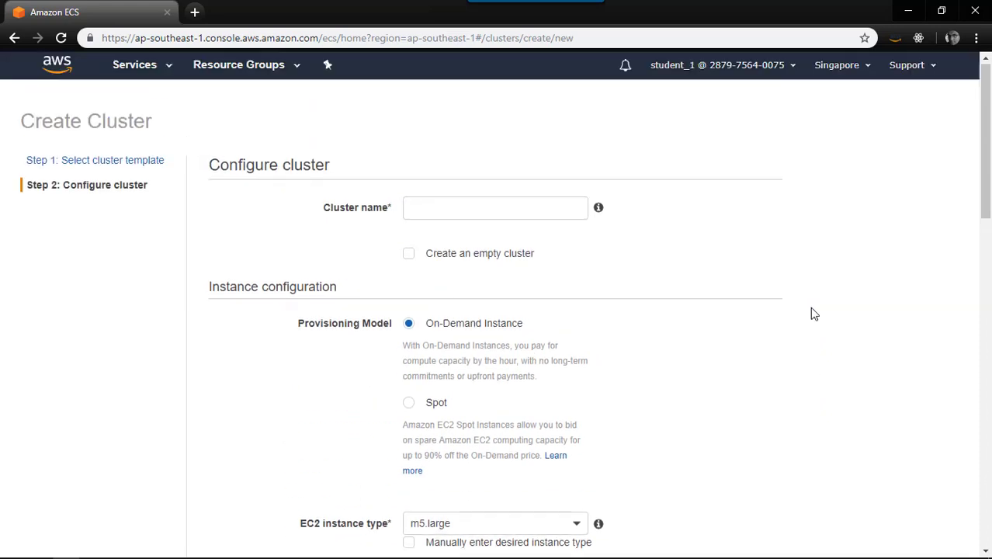
Step: Name the cluster MyContosoCluster
click(464, 210)
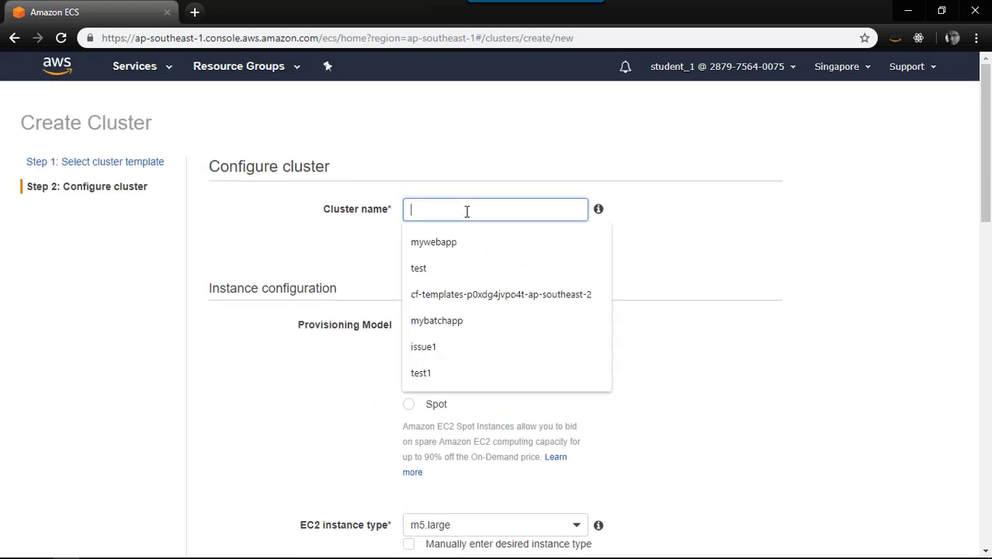
text(MyCon)
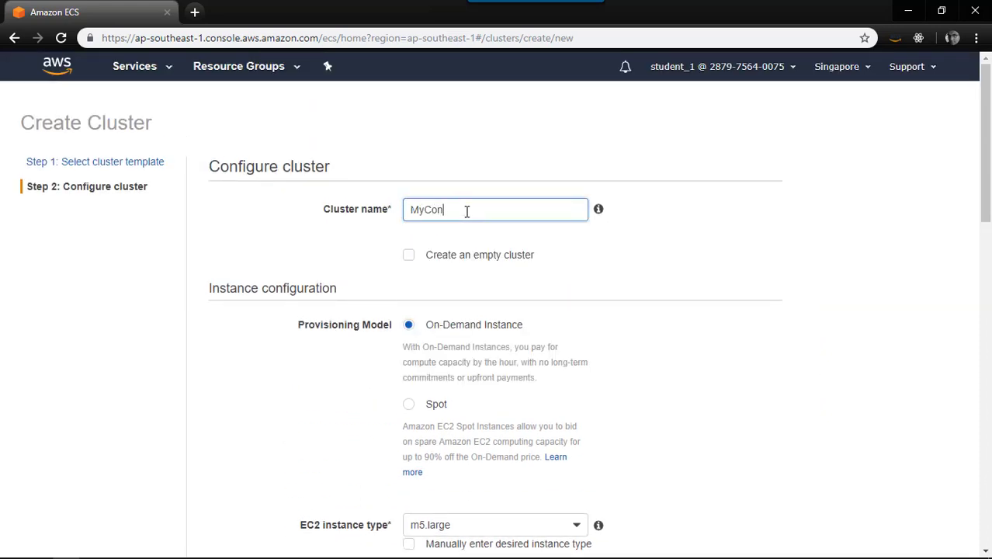
text(tosoCluster)
Step: Set the EC2 instance type of the cluster to t2.large
scroll(649, 281, down, 1)
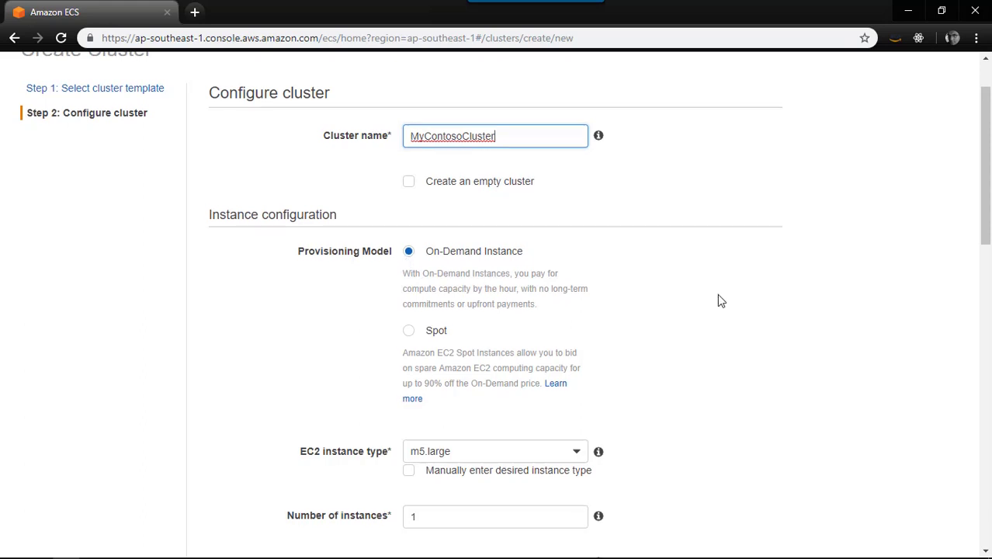
scroll(717, 294, down, 2)
scroll(717, 294, down, 2)
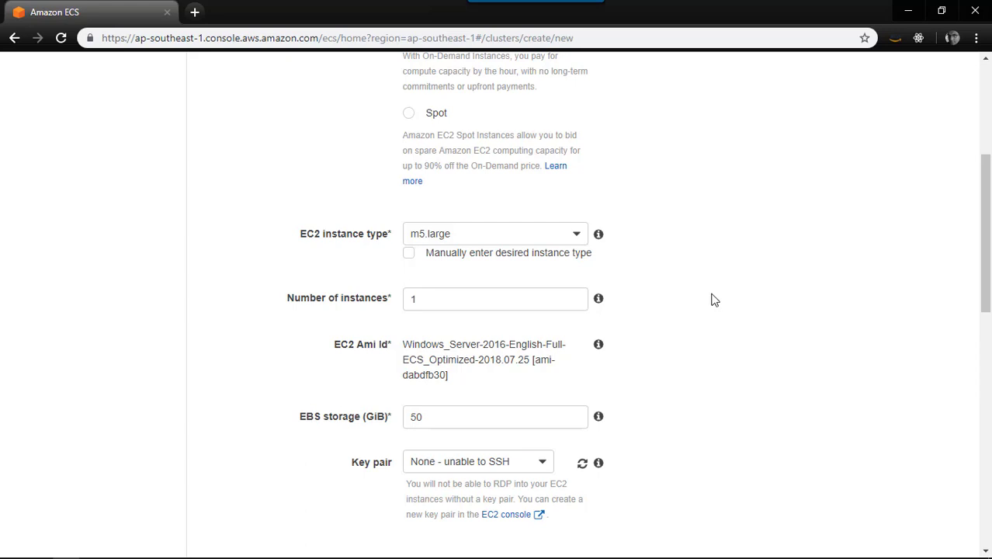
click(577, 240)
drag(582, 333, 584, 370)
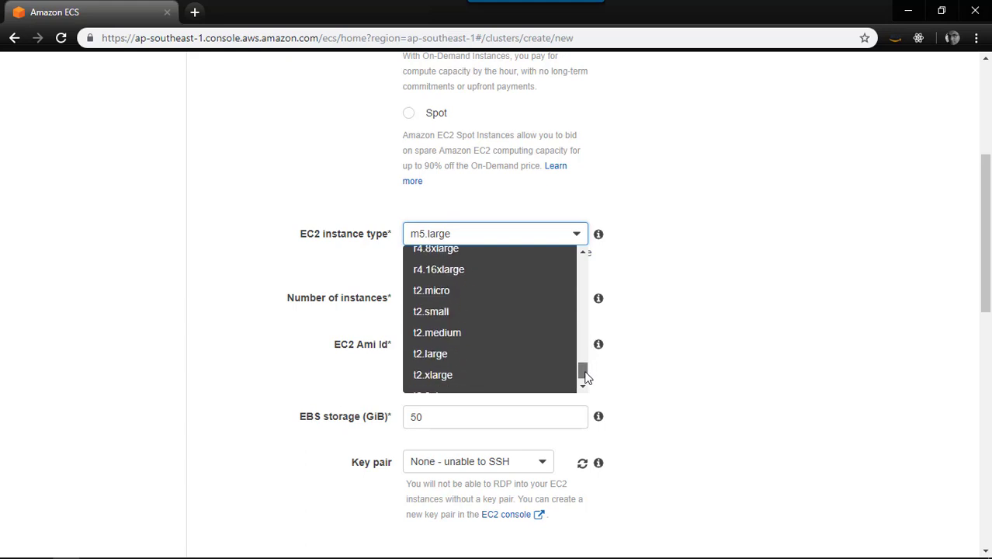
click(517, 359)
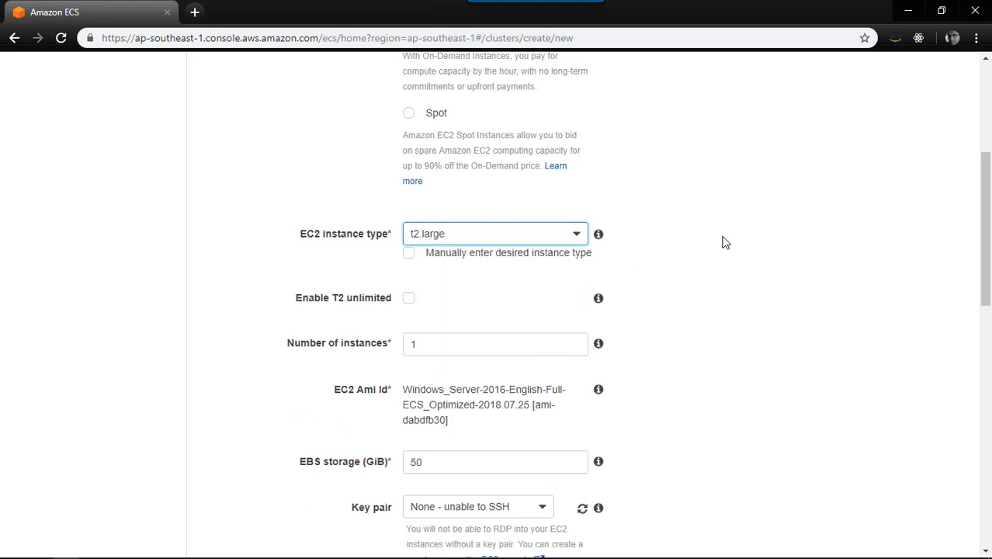
Step: Select my-secret-key as the key pair for the cluster's EC2 instances
scroll(723, 242, down, 1)
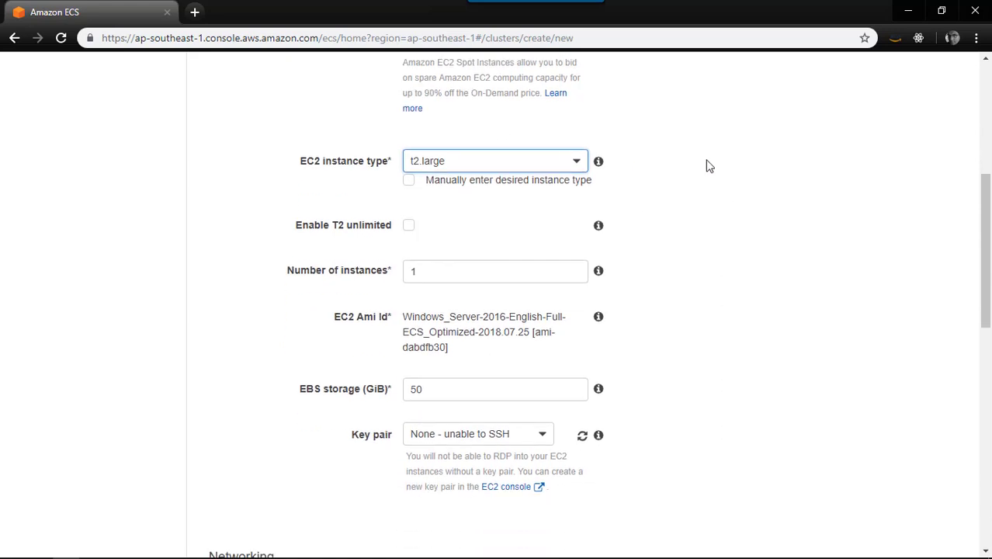
scroll(708, 165, down, 1)
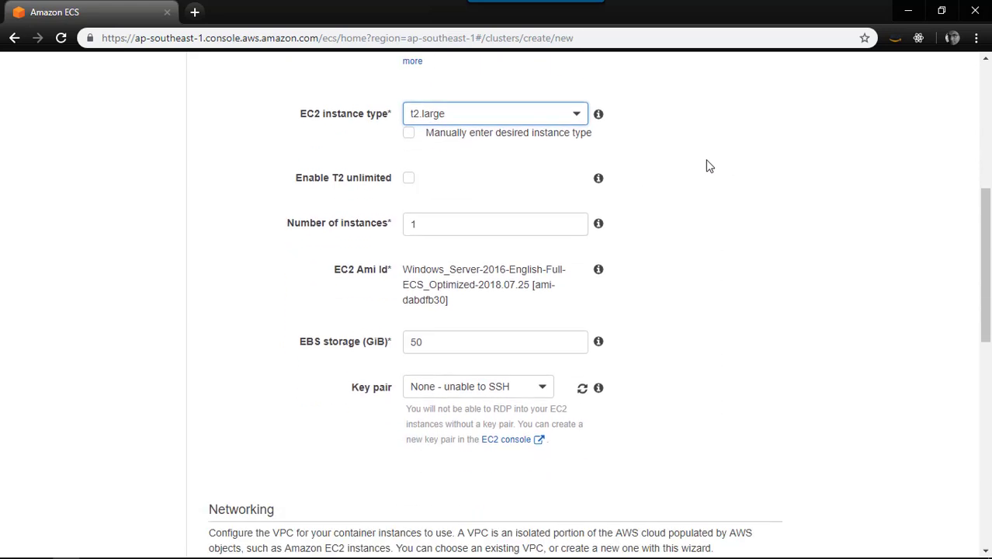
click(484, 199)
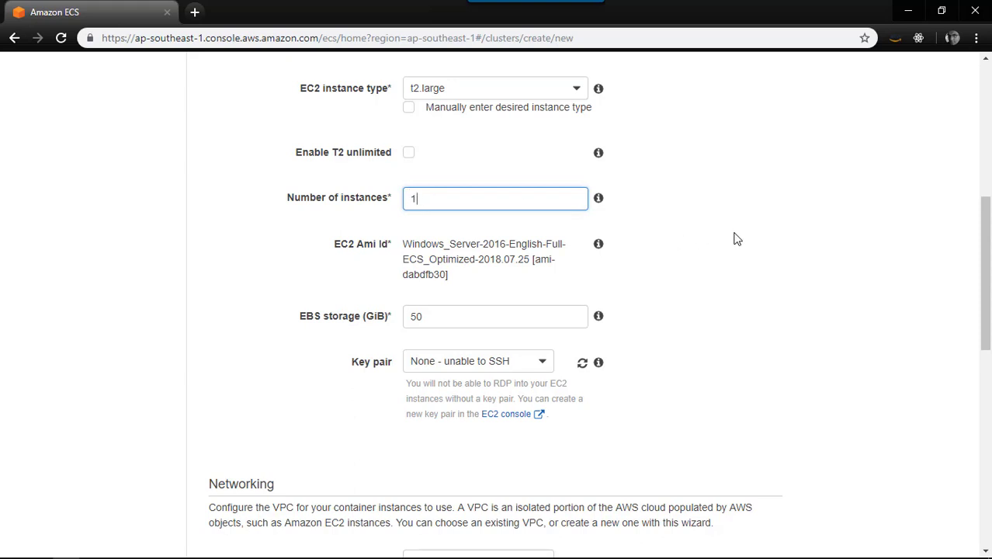
scroll(737, 239, down, 1)
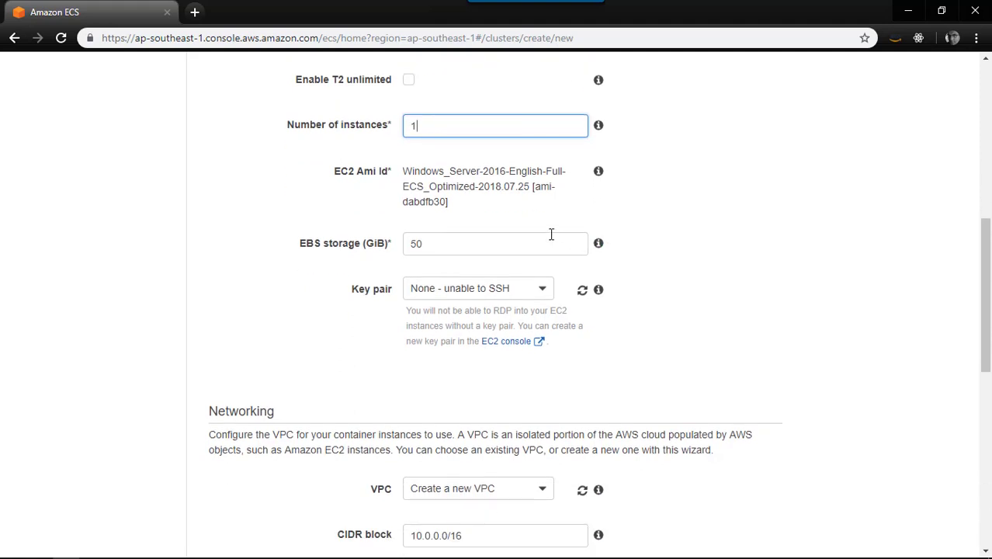
scroll(826, 217, down, 1)
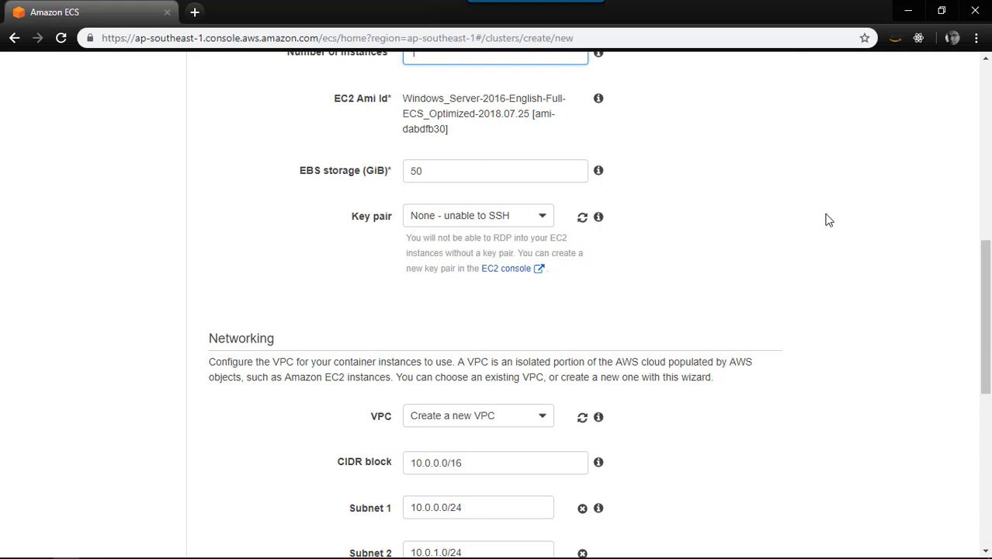
click(549, 220)
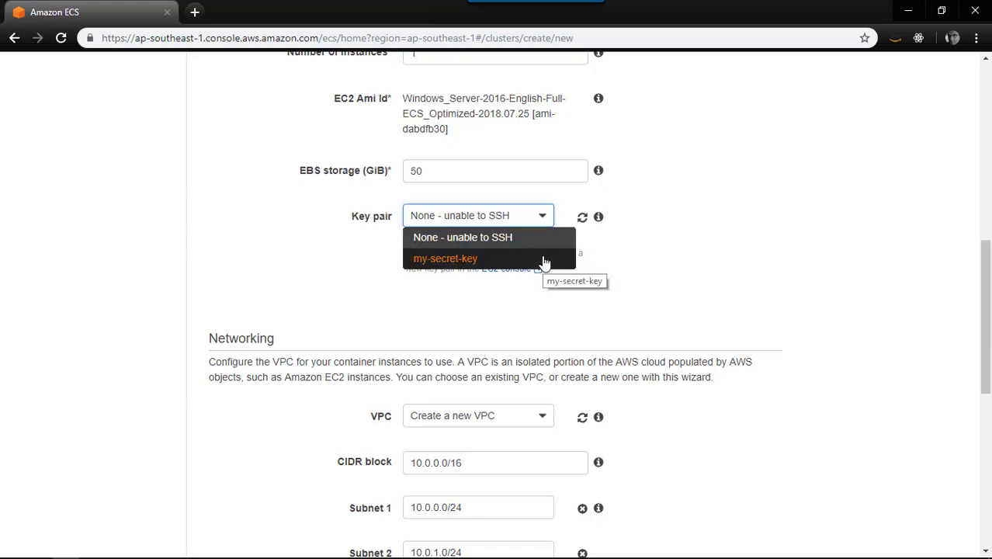
click(543, 262)
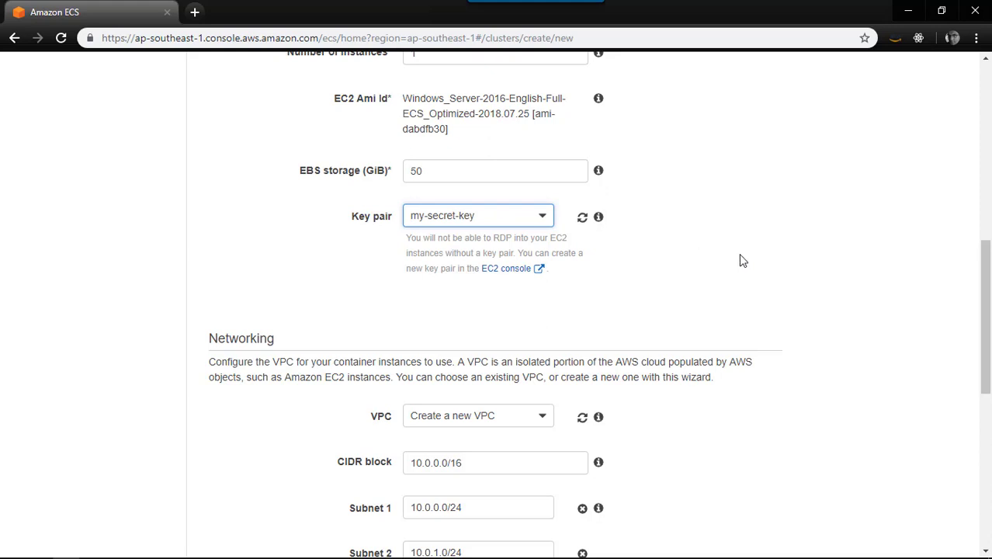
Step: Select the existing contoso-vpc network (vpc-0ff224f04c30a7154, 10.0.0.0/16) as the cluster's VPC
scroll(741, 260, down, 2)
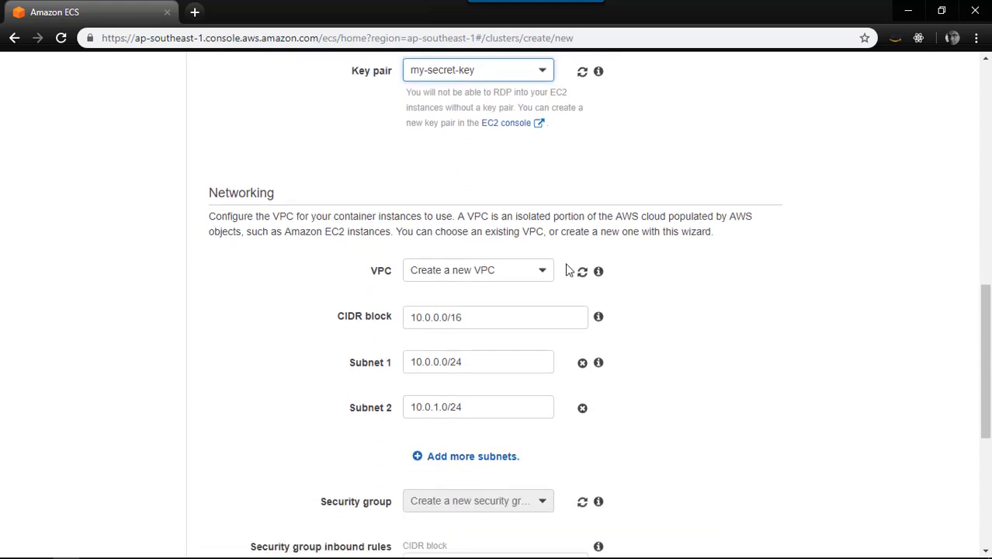
scroll(737, 237, down, 1)
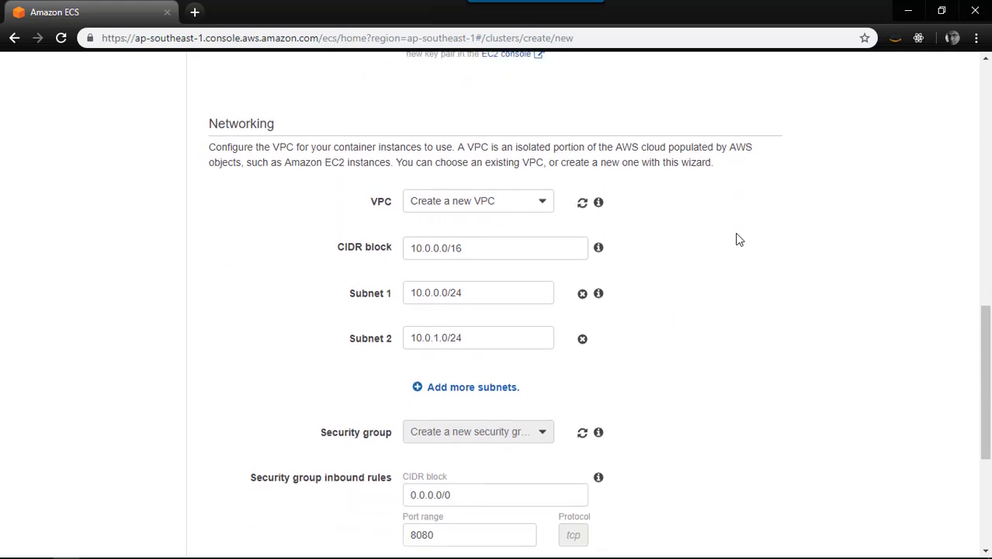
click(542, 199)
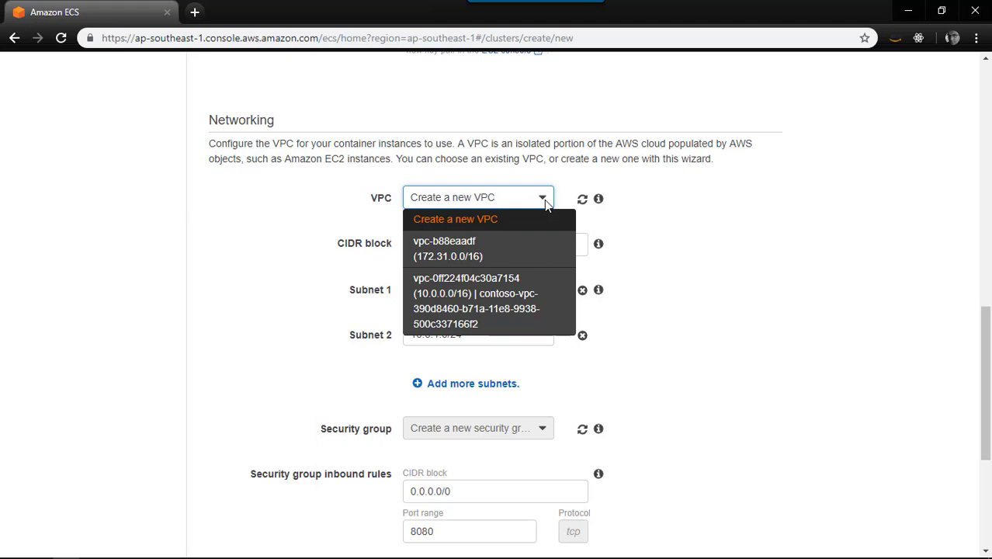
click(526, 309)
Step: Add the subnets pub-1 (10.0.3.0/24) and pub-2 (10.0.4.0/24) to the cluster's networking settings
scroll(691, 260, down, 2)
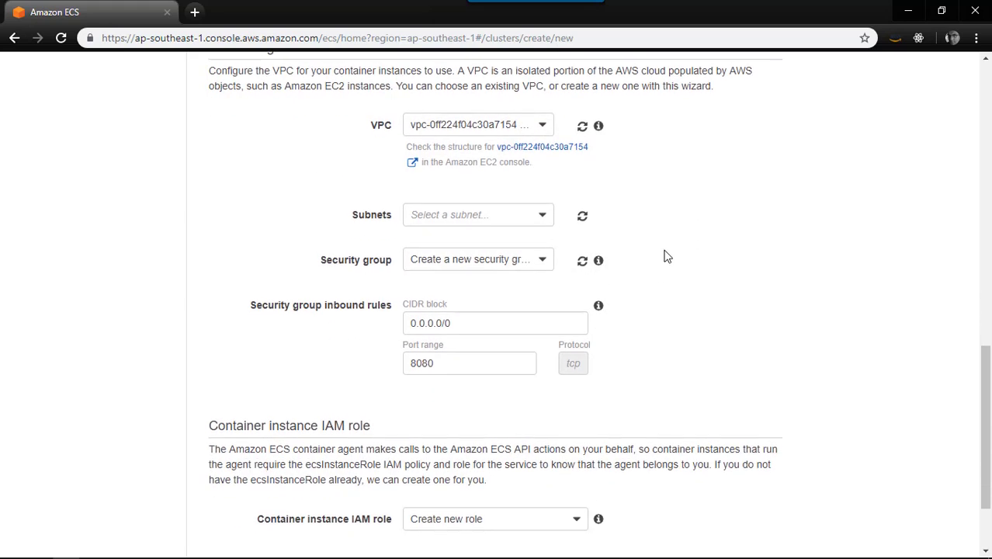
click(545, 222)
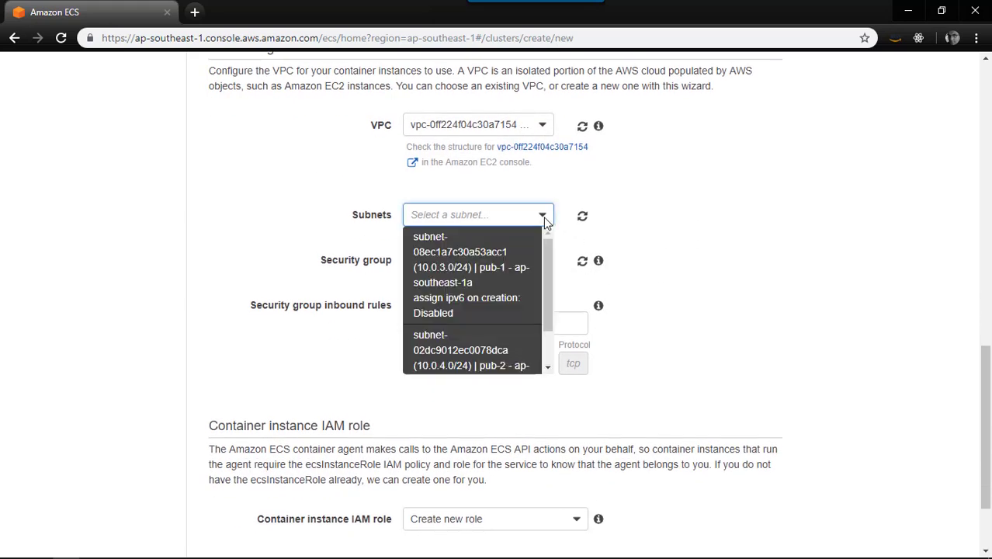
click(505, 291)
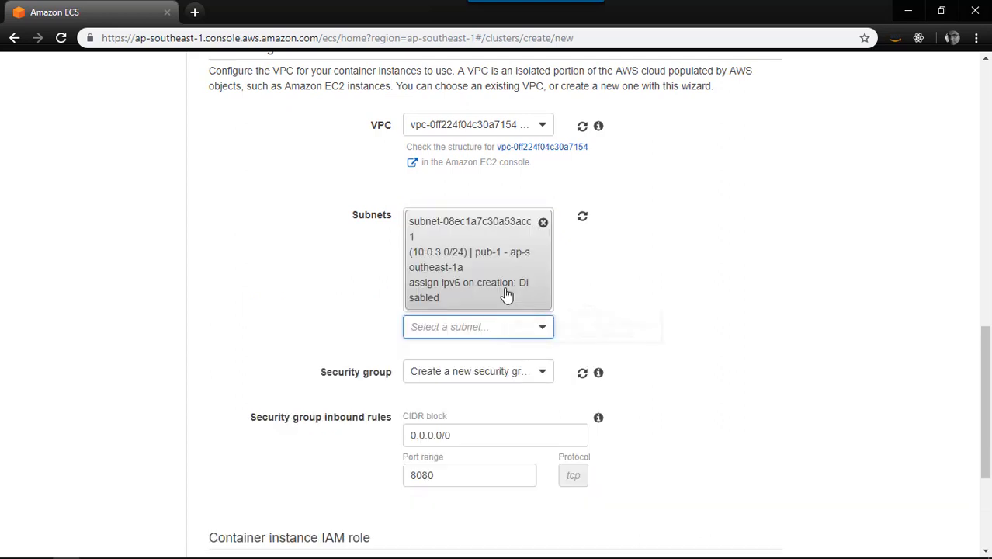
click(505, 322)
click(483, 471)
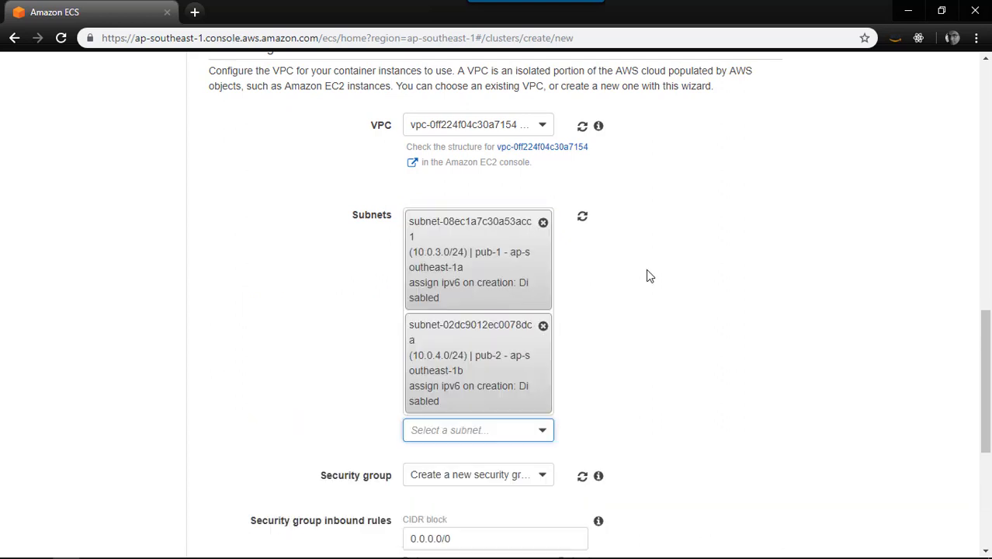
Step: Assign the existing ecsInstance-SG security group (sg-0f4b4d5f3d6e69200) to the cluster's container instances
scroll(645, 269, down, 1)
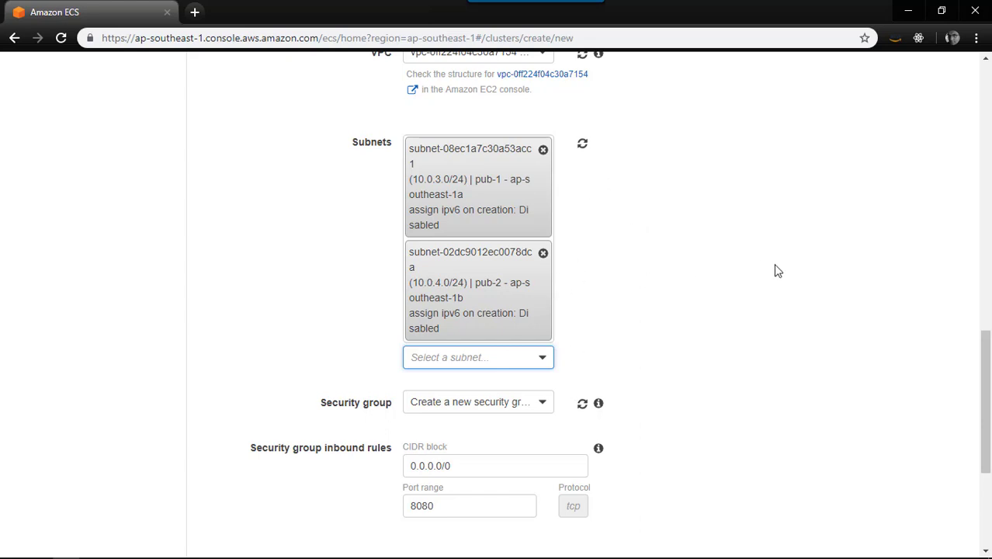
scroll(777, 270, down, 2)
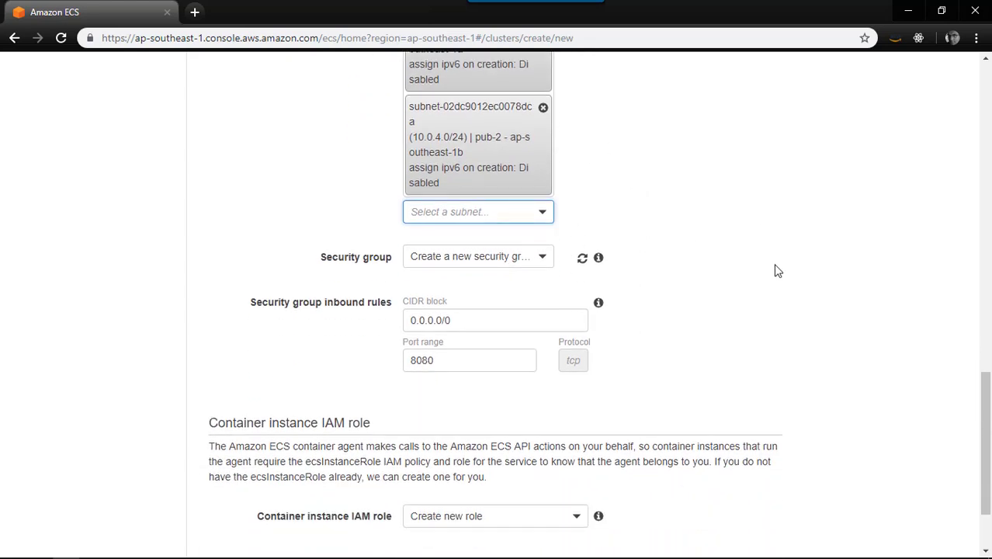
click(545, 258)
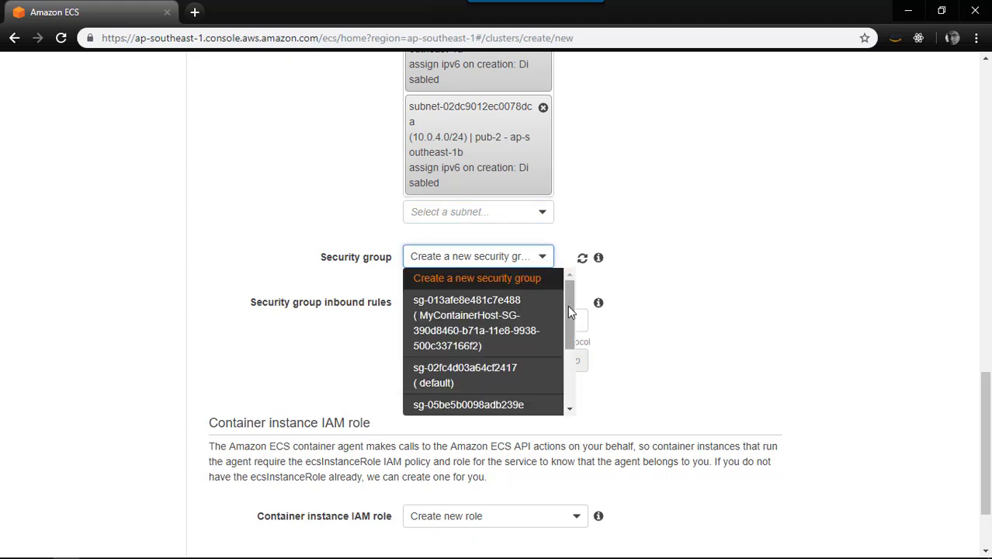
drag(569, 307, 572, 372)
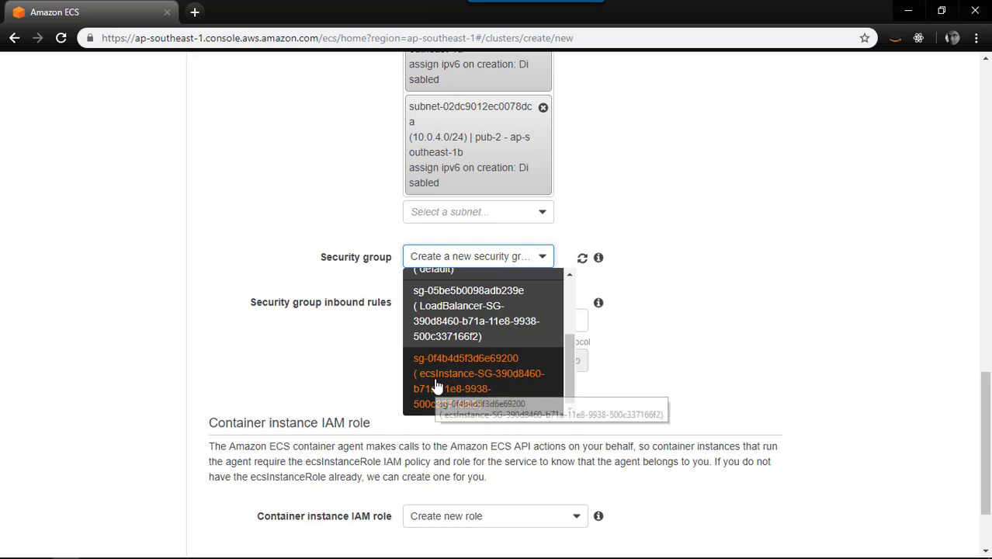
click(510, 378)
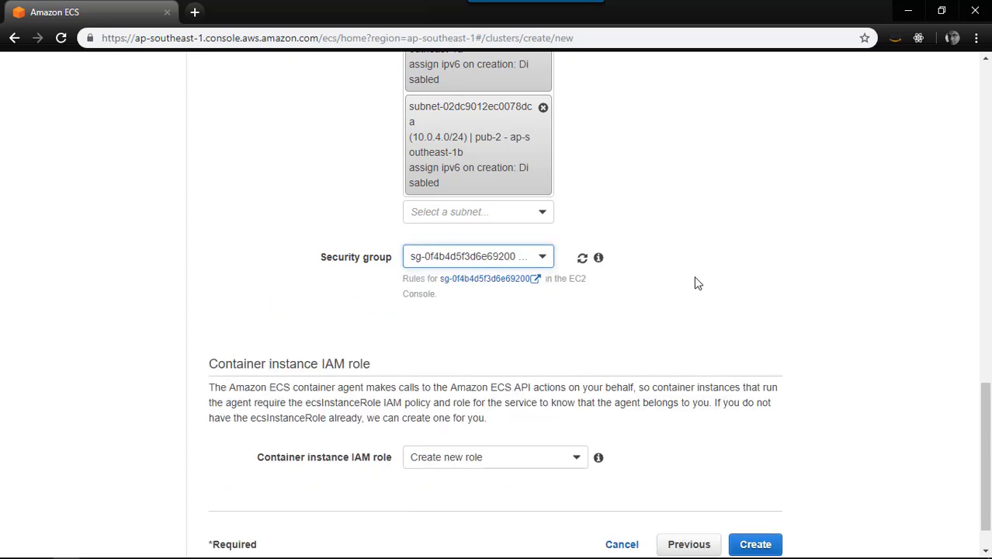
Step: Assign the existing ecsInstanceRole-390d8460-b71a-11e8-9938-500c337166f2 as the container instance IAM role, create the cluster and review its launch status
scroll(694, 283, down, 1)
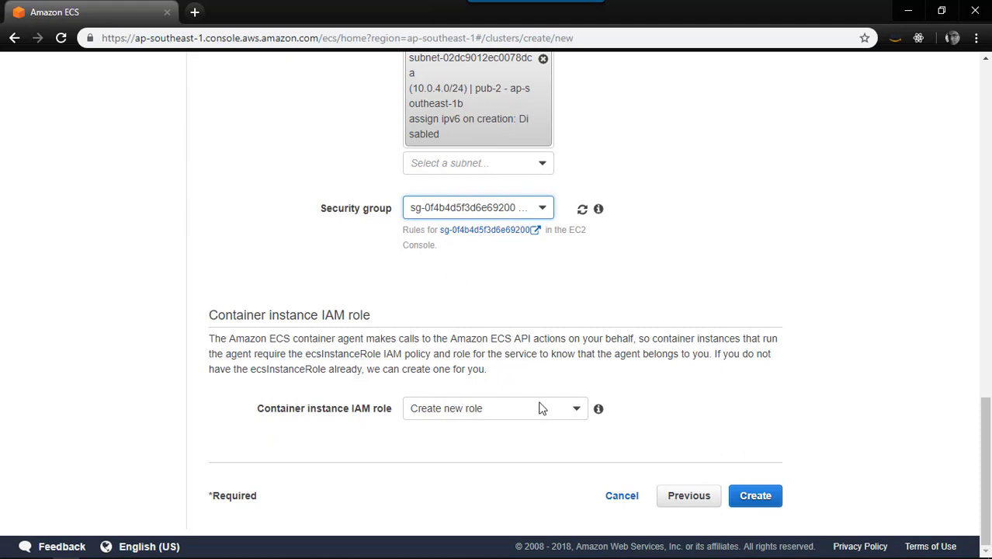
click(572, 411)
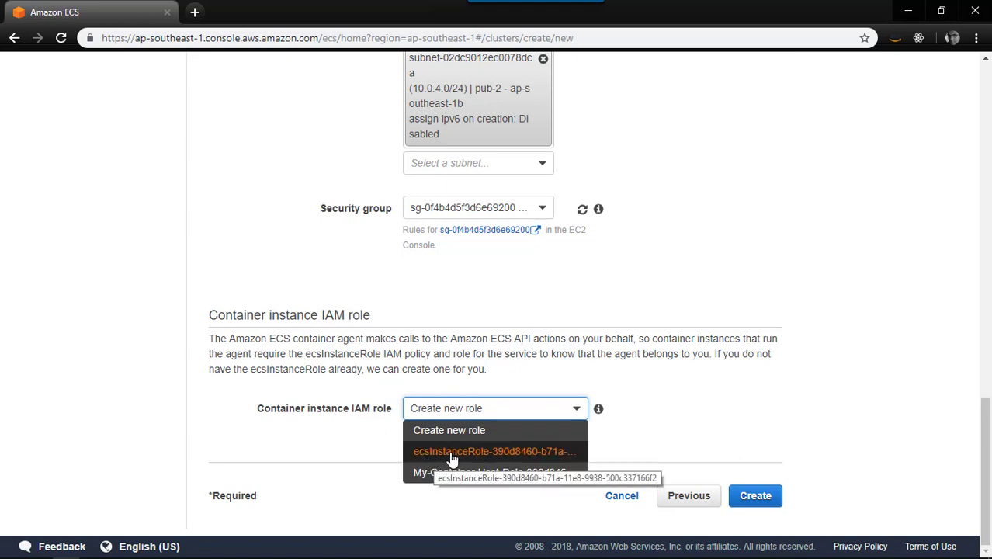
click(523, 452)
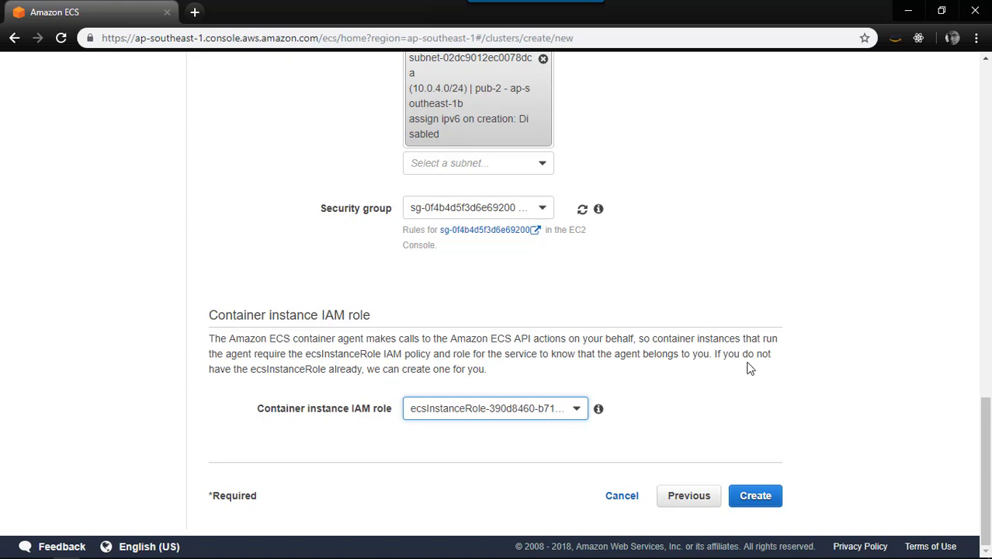
click(764, 502)
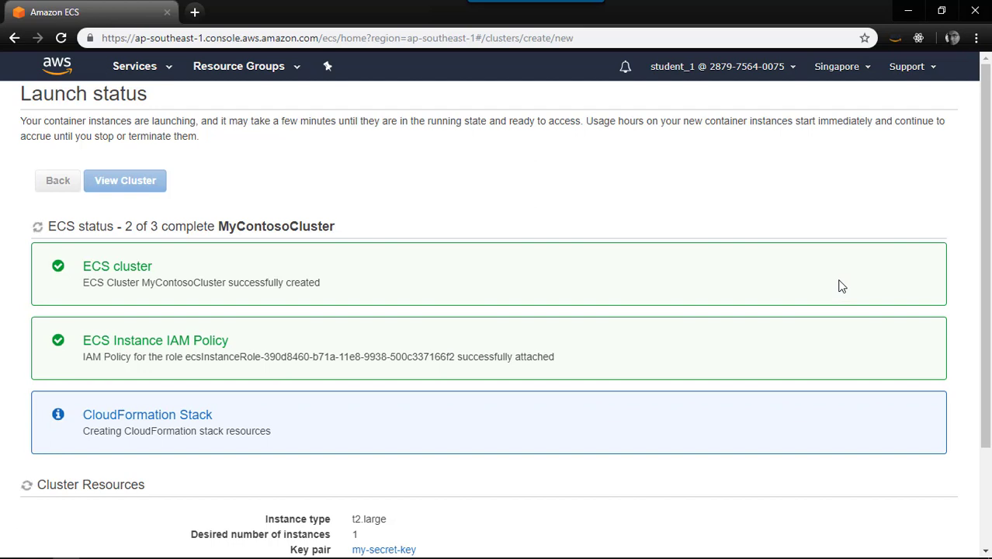
scroll(841, 285, down, 1)
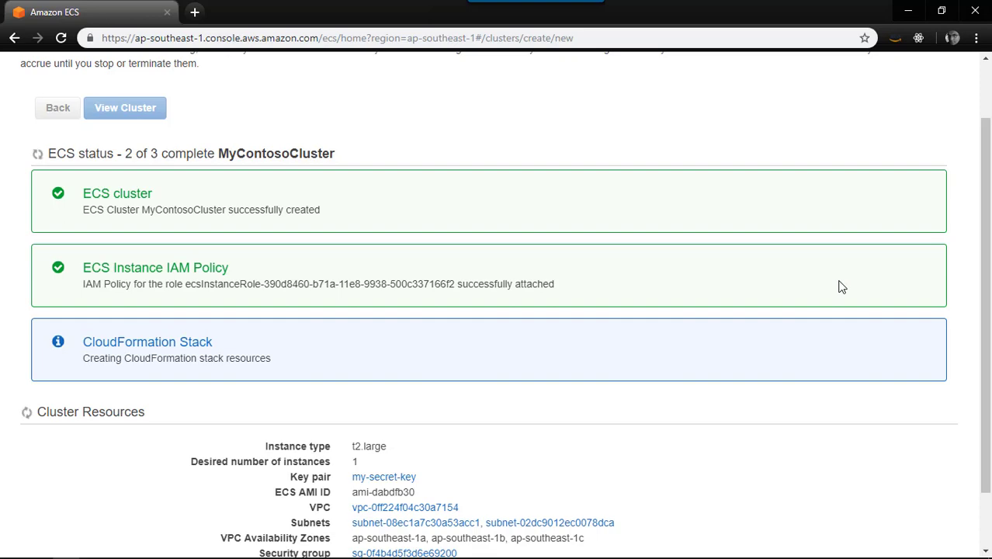
scroll(842, 287, up, 1)
scroll(842, 287, up, 2)
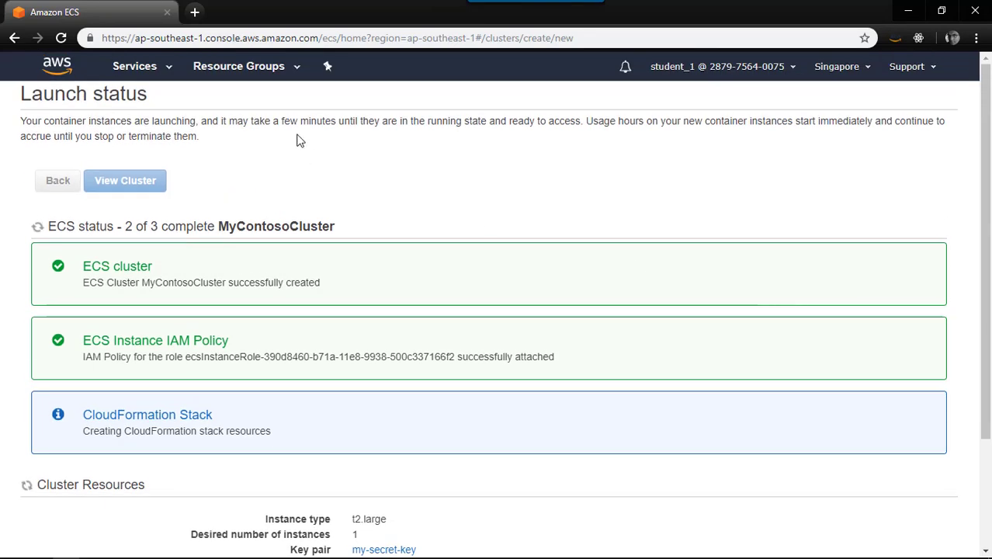
Step: Search the AWS services for "cloud" and open the CloudFormation console
click(170, 72)
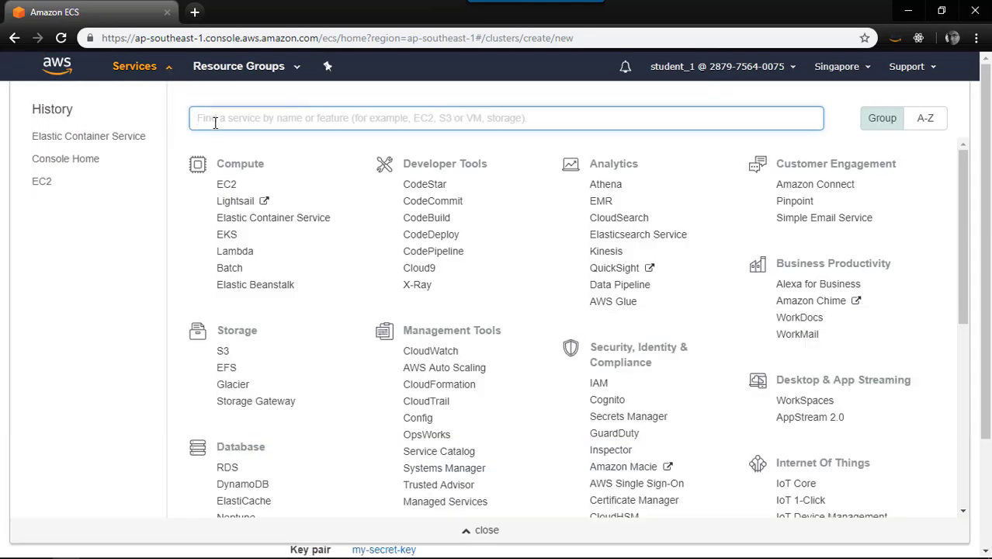
text(clou)
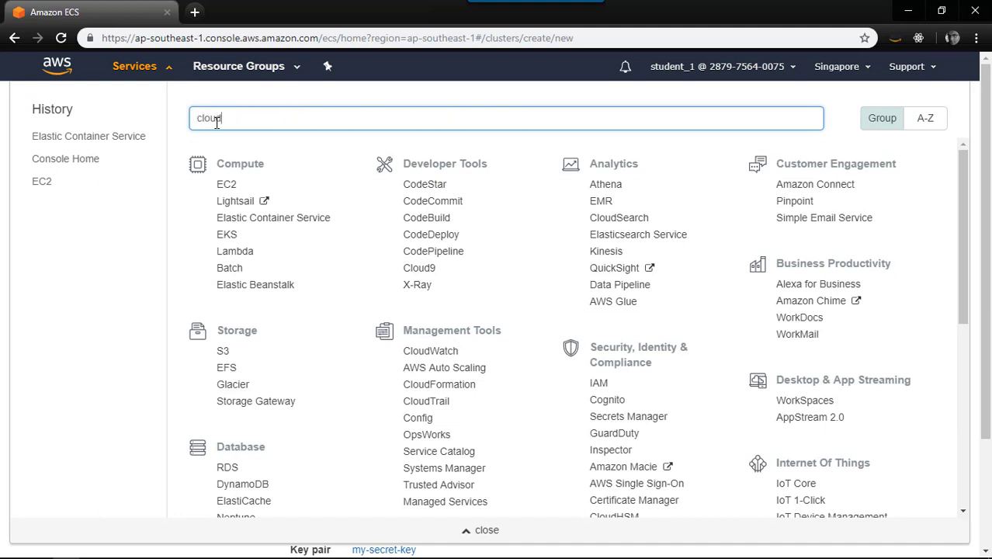
text(d)
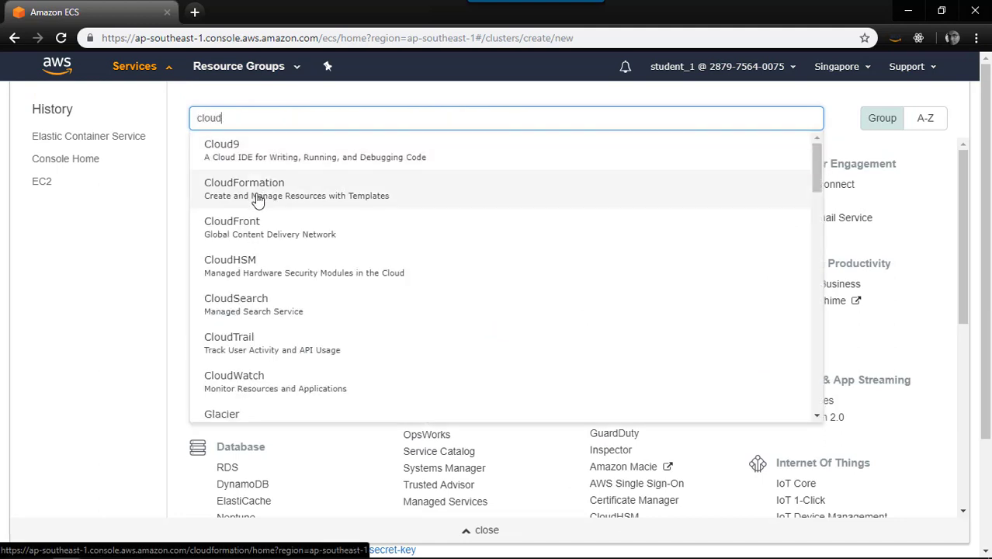
click(259, 198)
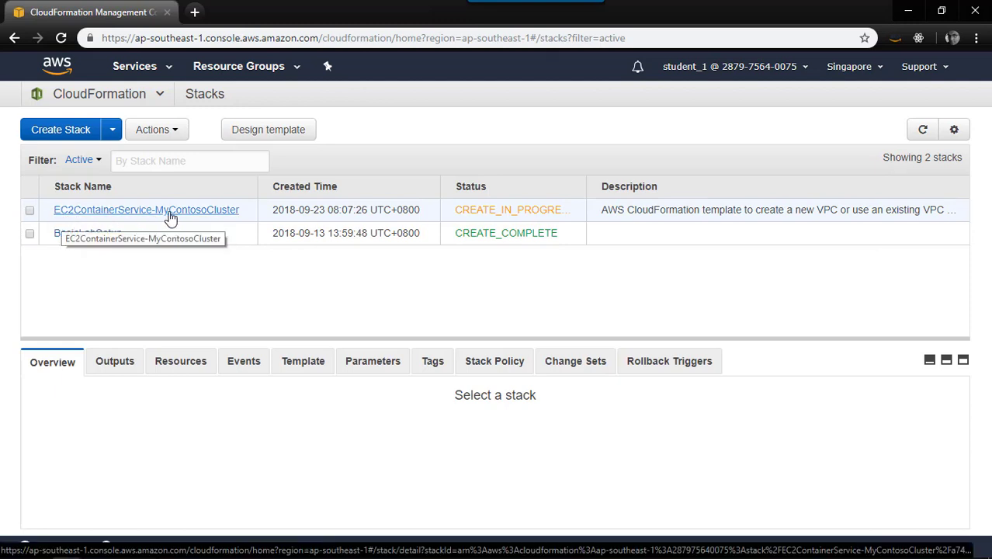
Step: Select the EC2ContainerService-MyContosoCluster stack and display the resources it contains
click(216, 211)
scroll(302, 284, down, 3)
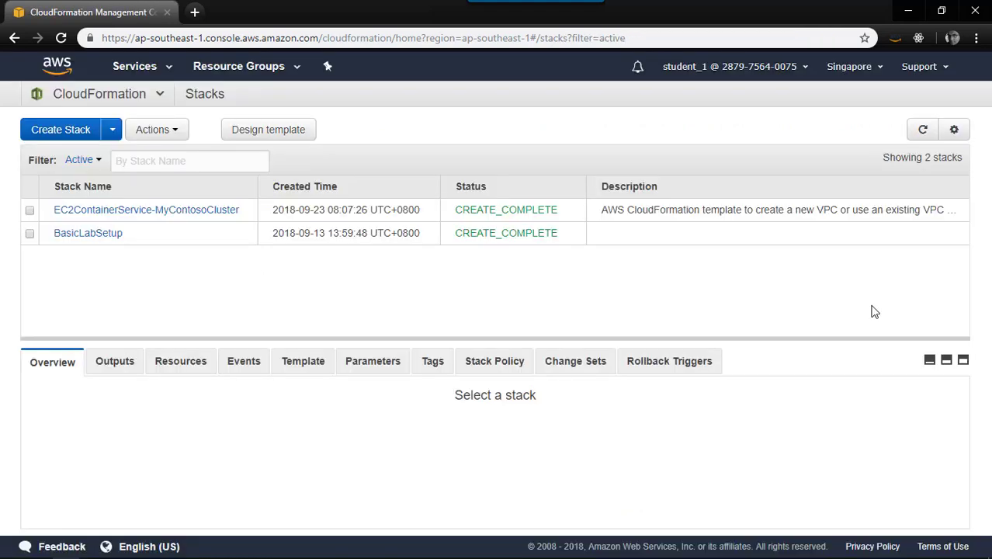
click(528, 221)
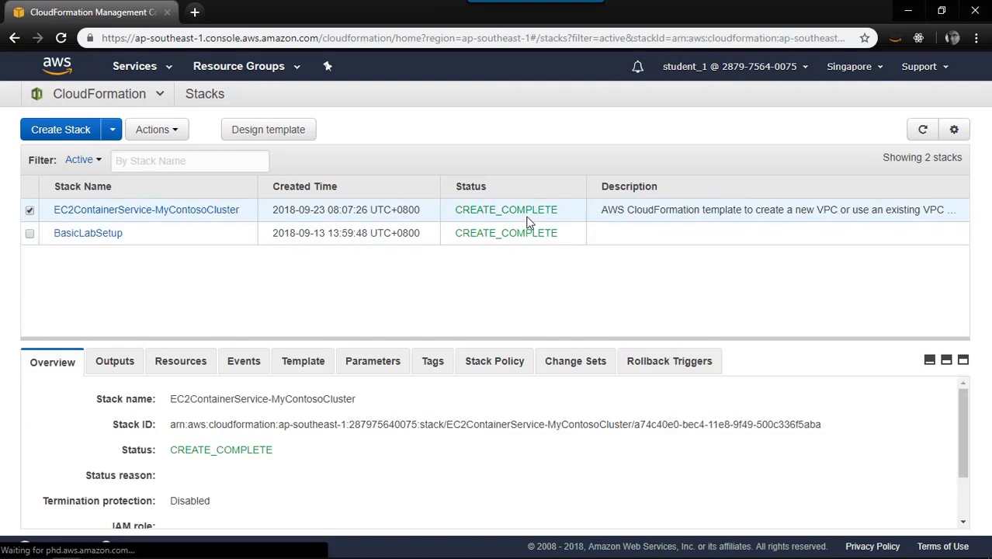
click(187, 366)
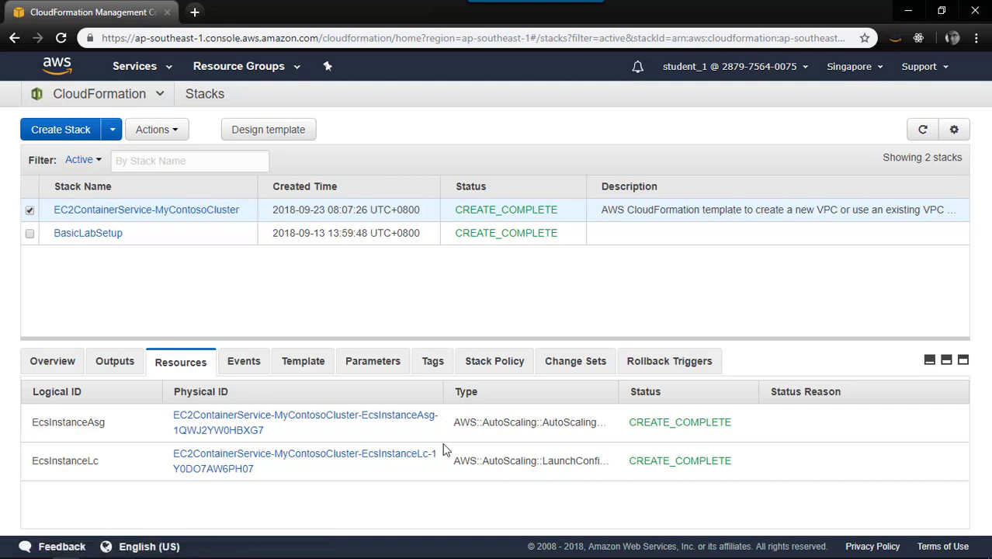
Step: Open the list of running EC2 instances, refresh it and widen the Name column to show the full instance name
click(169, 69)
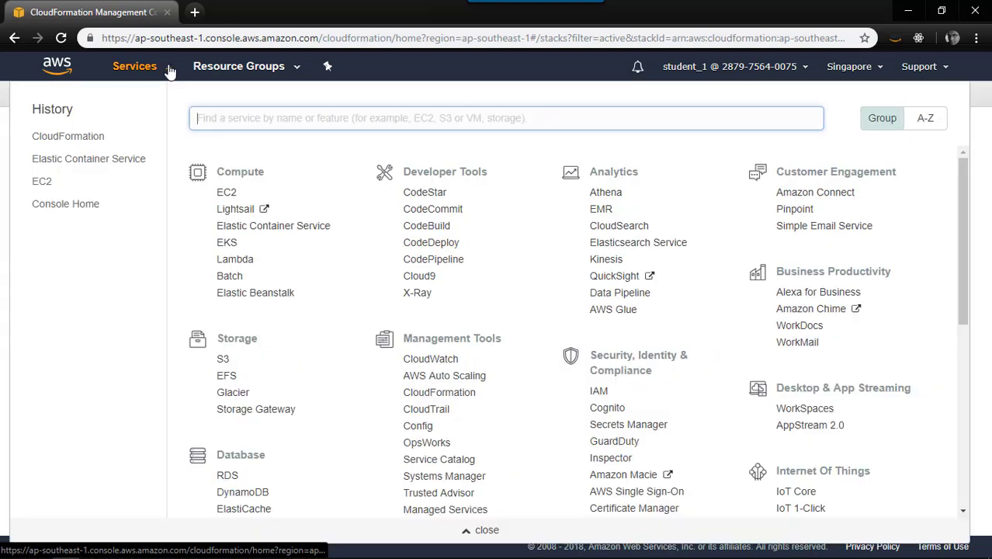
click(227, 192)
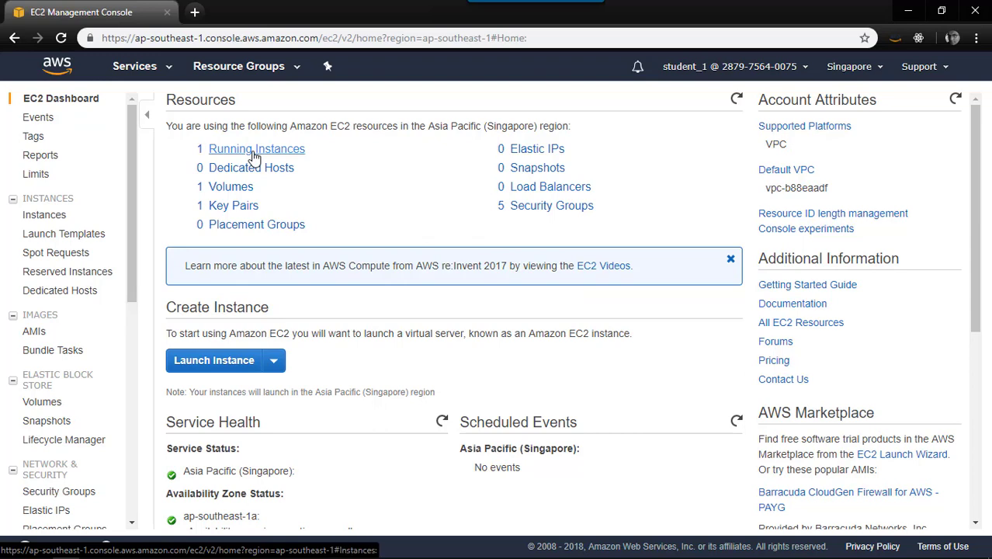
click(255, 155)
click(917, 112)
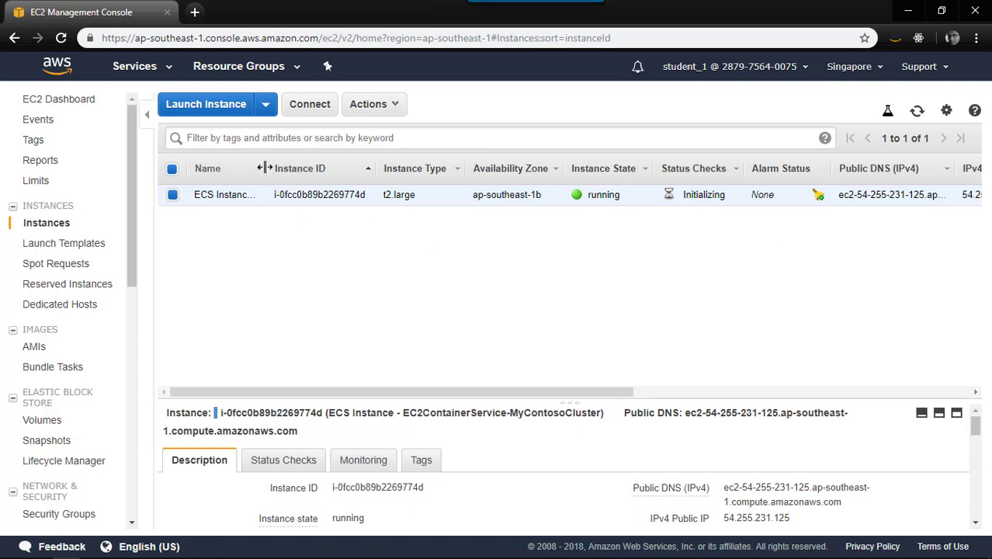
drag(266, 167, 455, 190)
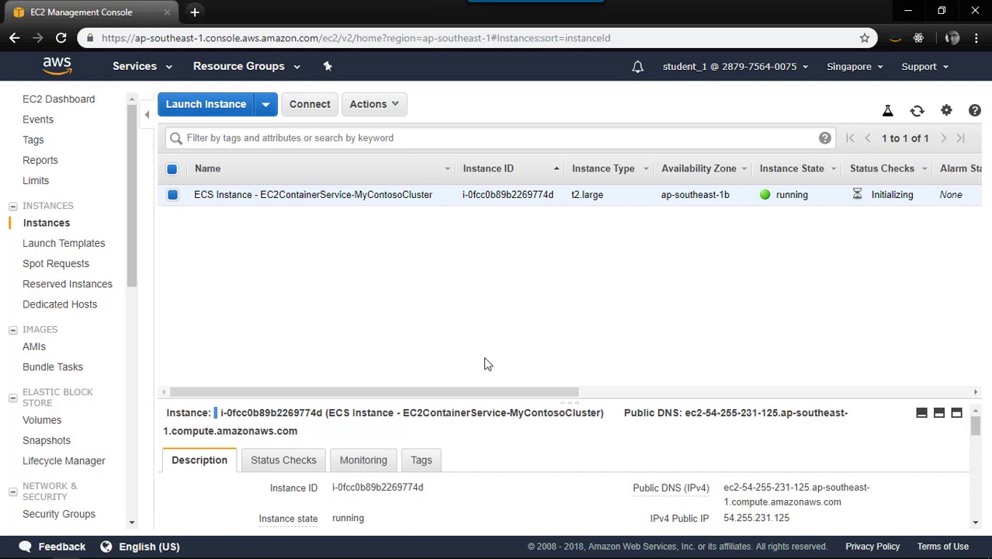
Step: Enlarge the details area of the MyContosoCluster ECS instance, examine its tags, and reduce the area again
drag(485, 398, 486, 265)
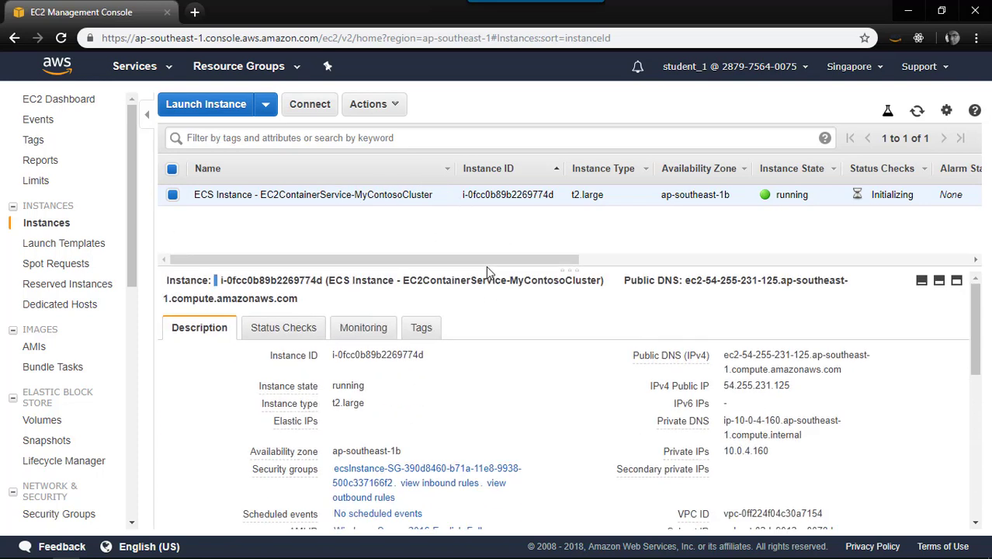
click(438, 327)
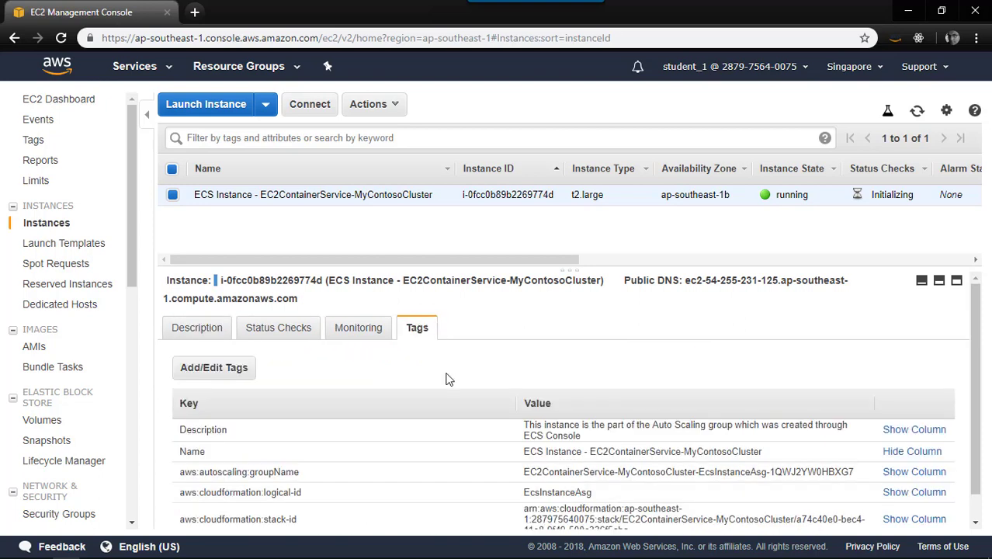
scroll(447, 377, down, 1)
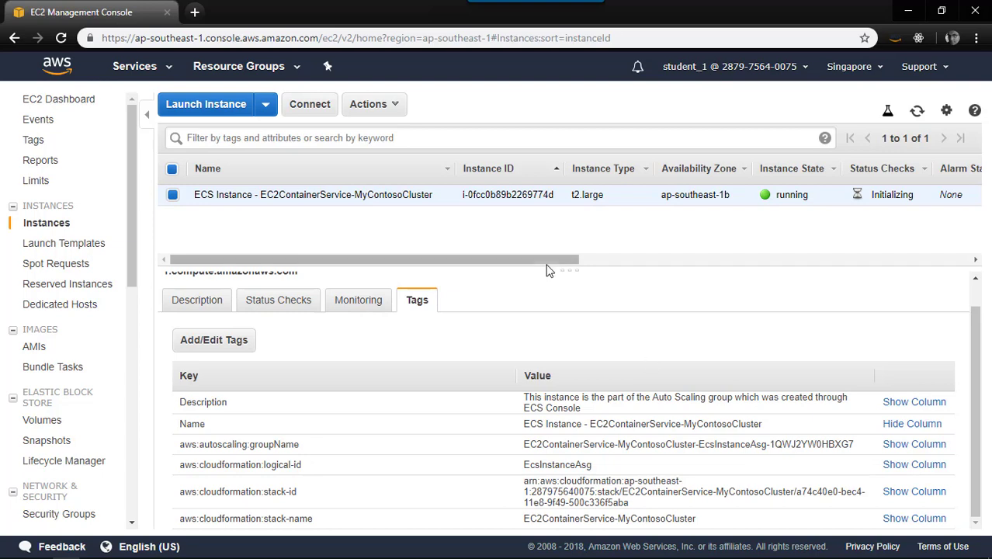
drag(557, 269, 615, 330)
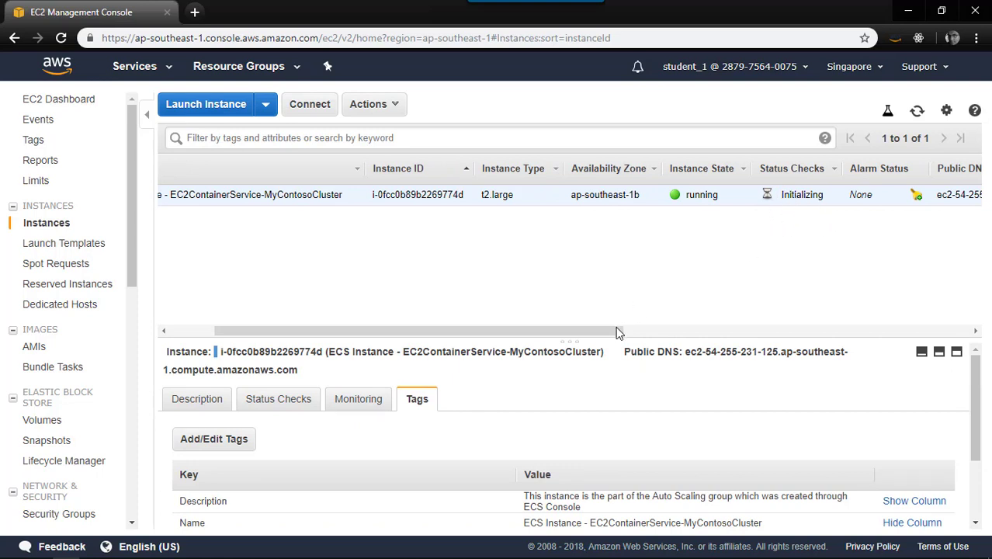
drag(618, 330, 533, 327)
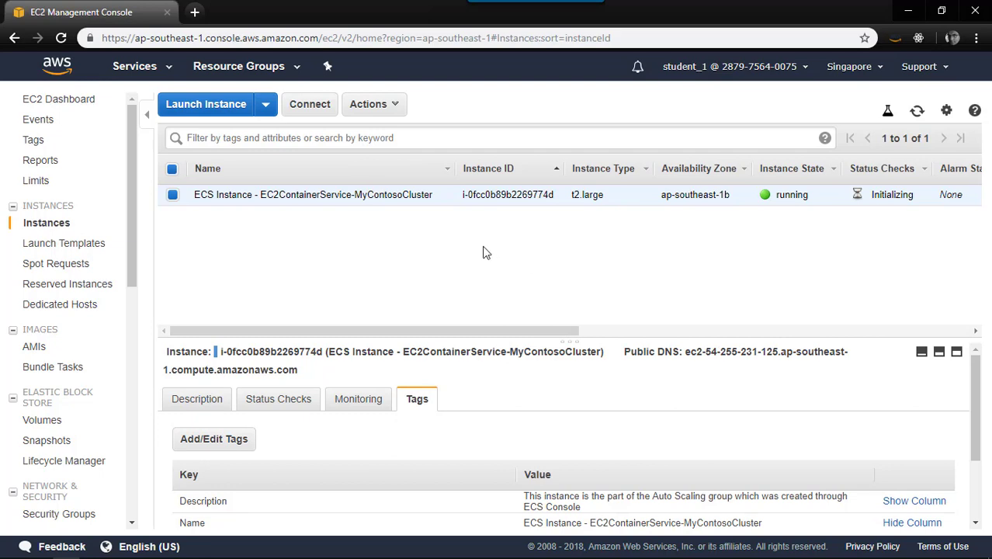
Step: Return to Elastic Container Service and show the MyContosoCluster card in the cluster overview
click(166, 64)
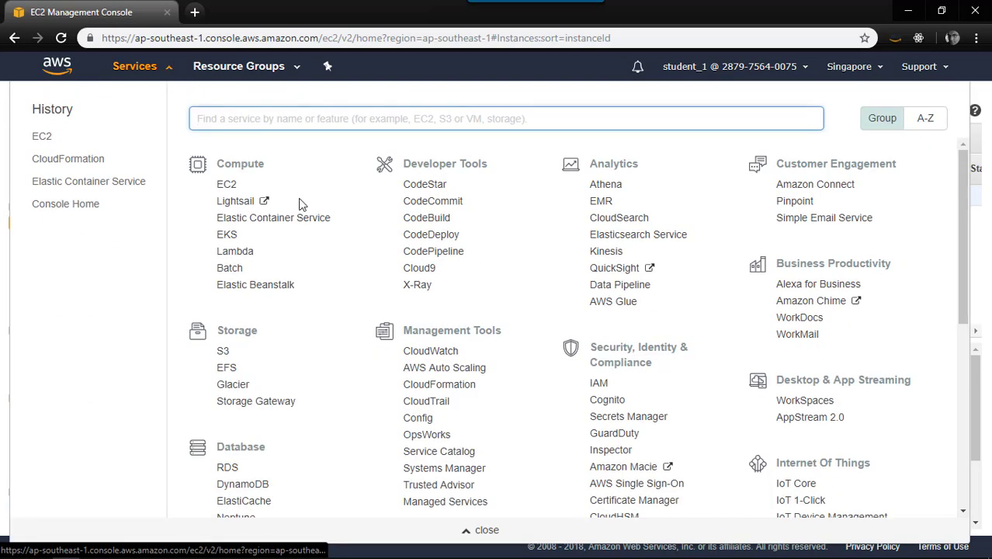
click(301, 225)
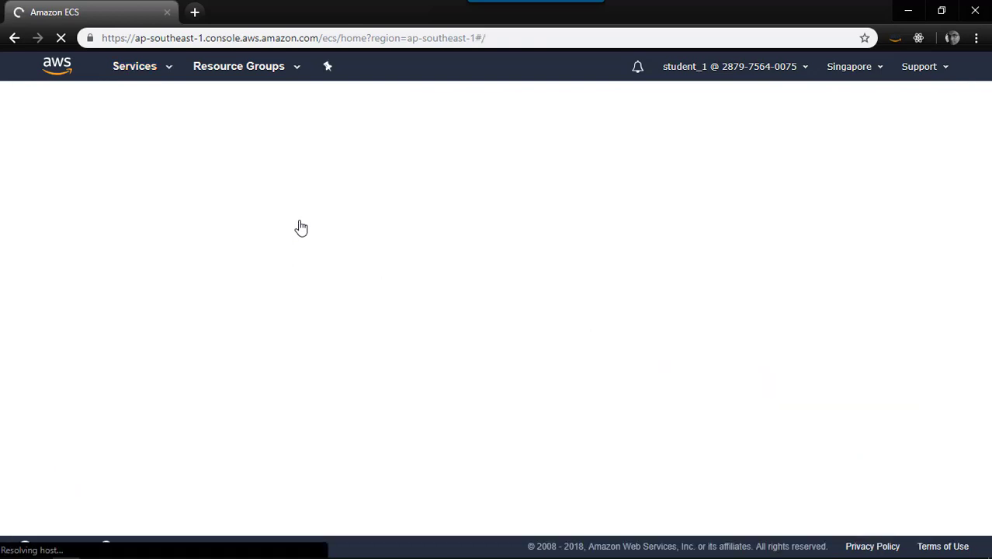
scroll(884, 346, down, 1)
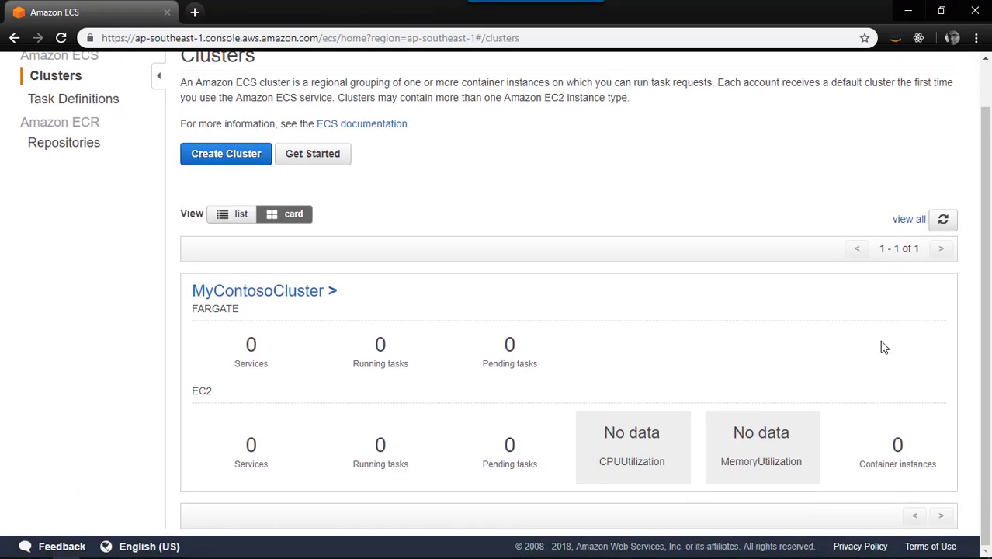
Step: Check the container instances count on the MyContosoCluster card, refreshing the cluster list to update it
double_click(896, 445)
click(916, 444)
double_click(897, 444)
double_click(900, 443)
click(943, 221)
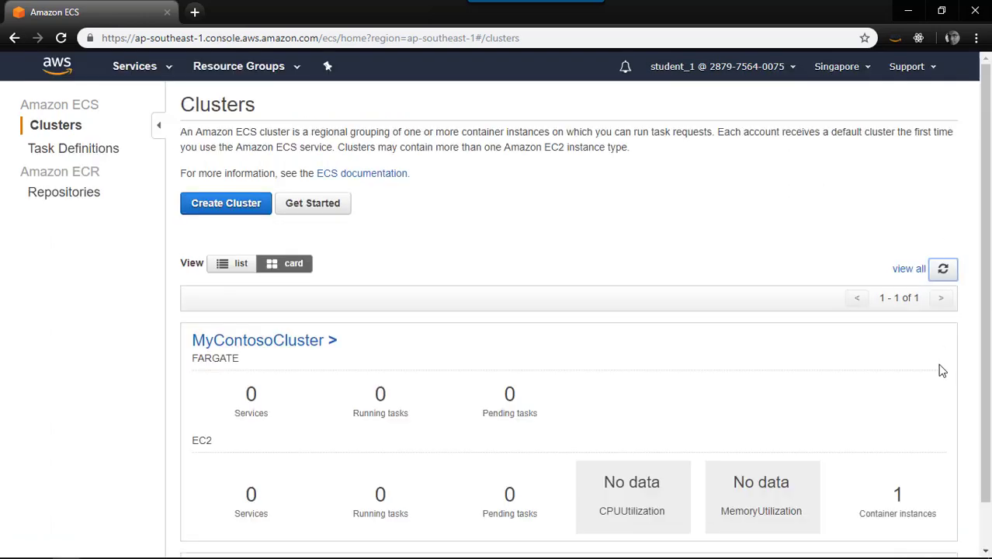
scroll(942, 371, down, 1)
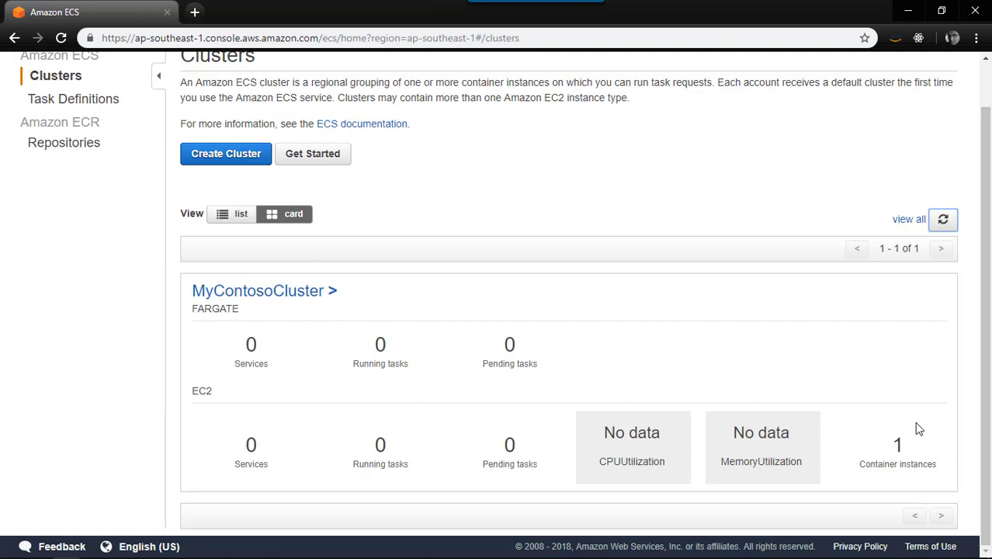
double_click(903, 447)
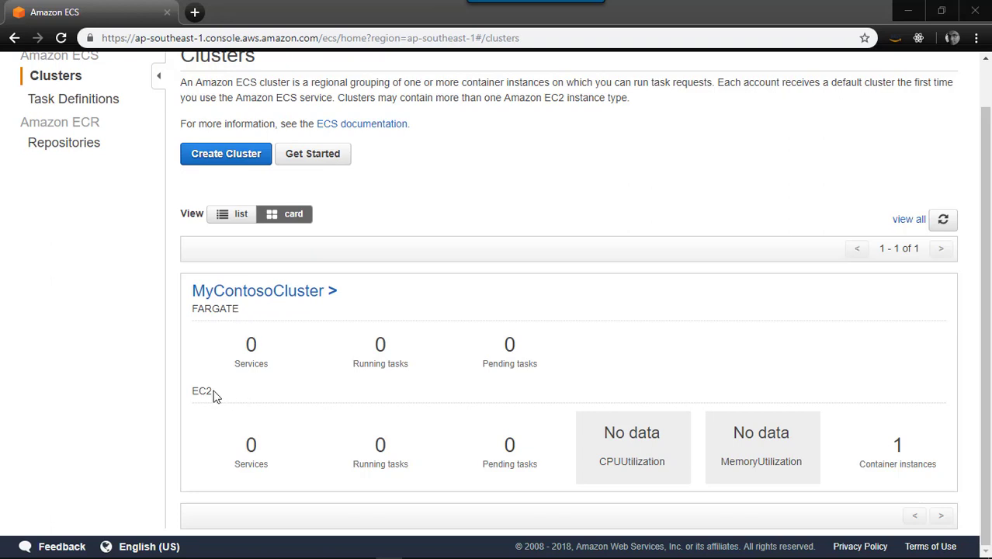
Step: Open MyContosoCluster and examine its registered ECS instance's details across the columns through to Docker version
click(282, 300)
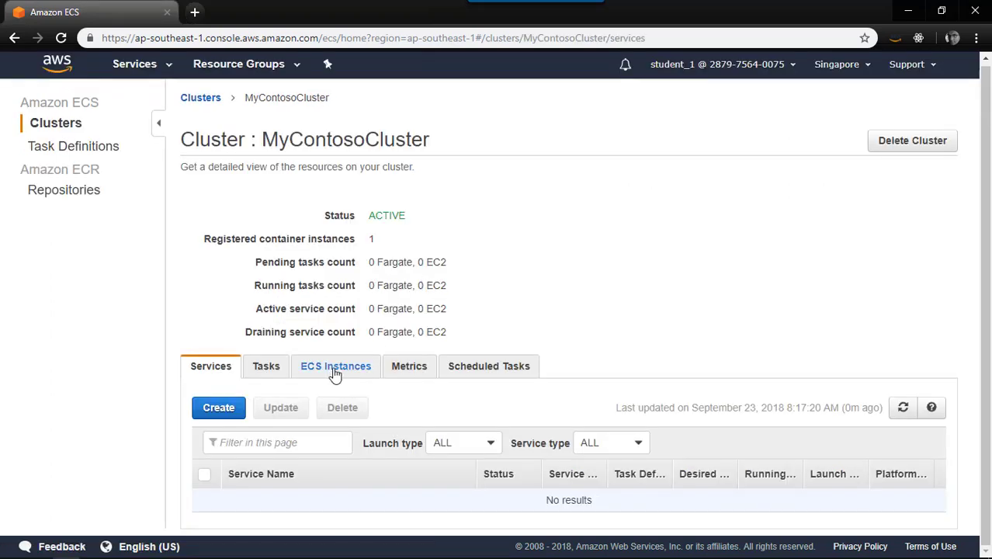
click(332, 377)
scroll(768, 264, down, 1)
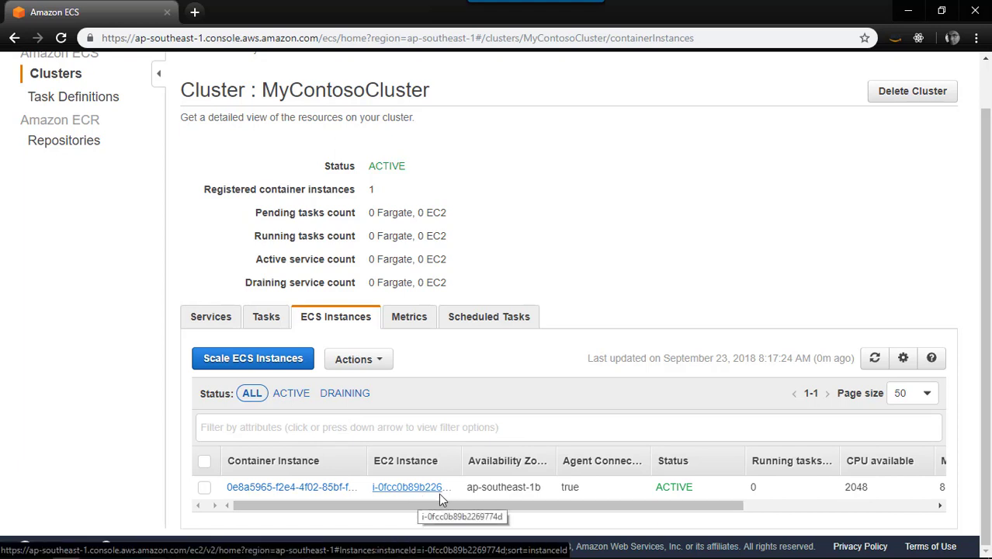
drag(437, 508, 590, 517)
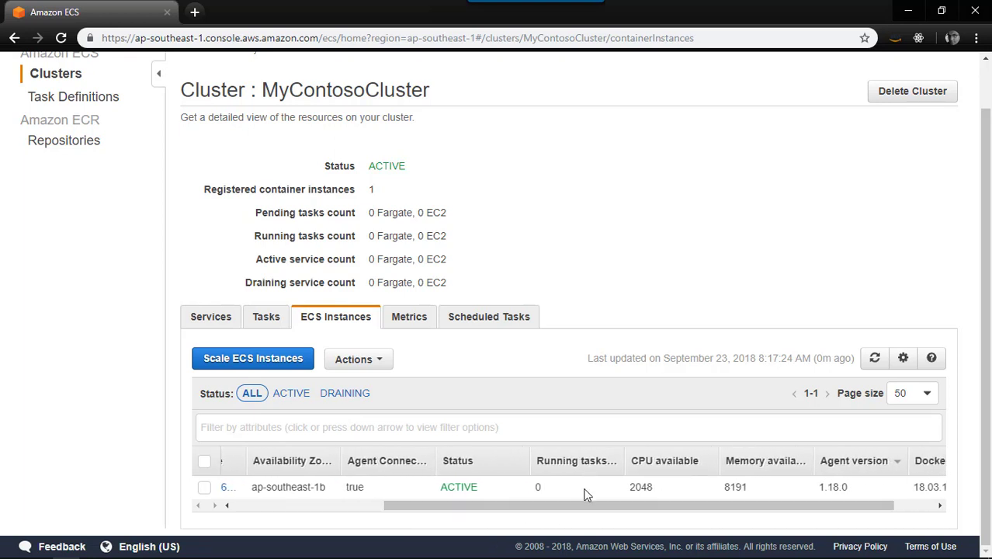
drag(589, 514, 631, 514)
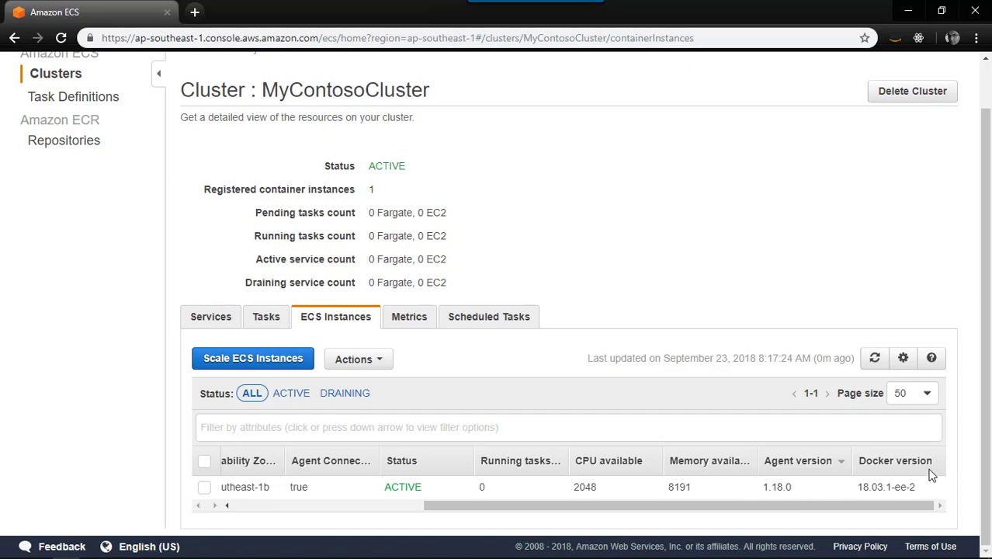
Step: Go back to the cluster overview and check the CPU and memory utilization of MyContosoCluster
scroll(925, 487, up, 1)
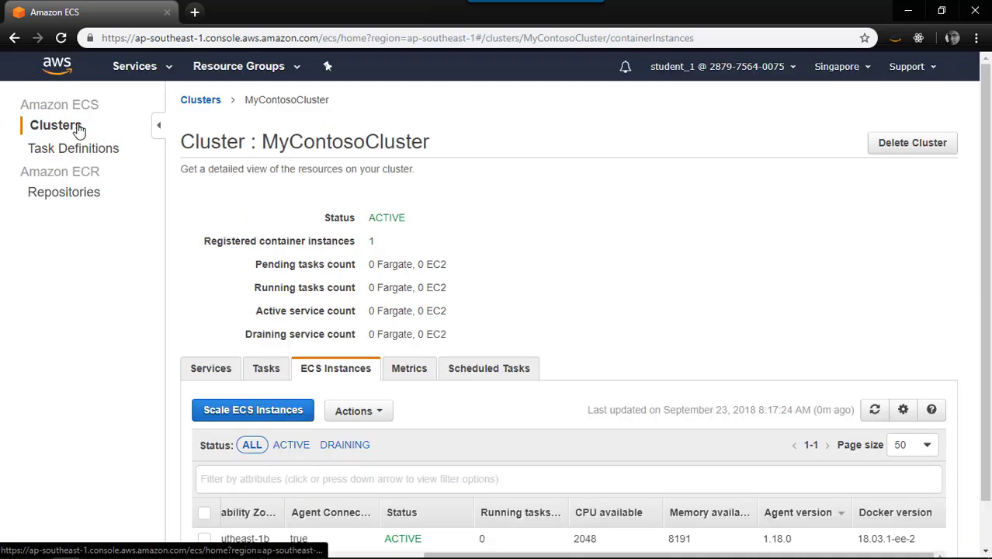
click(77, 128)
scroll(761, 264, down, 1)
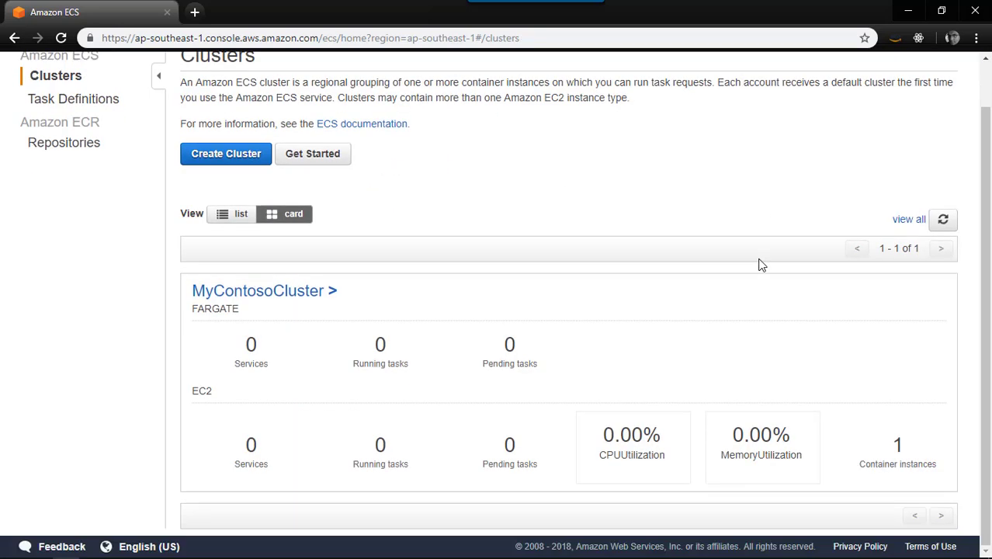